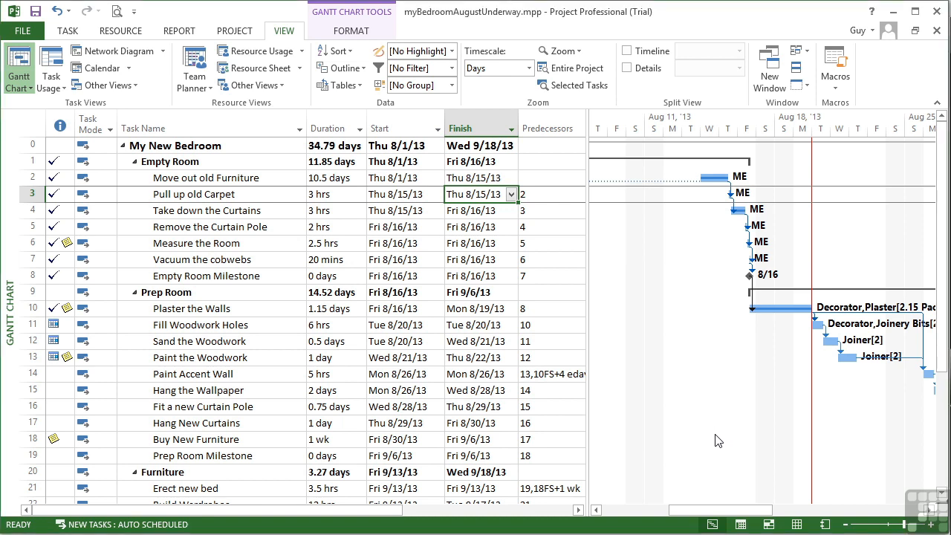
- Zoom the Gantt Chart timescale to 2-hour intervals and preview the printout up to page 3 before returning to the chart
{"action": "mouse_move", "coordinate": [745, 511]}
{"action": "left_mouse_down"}
{"action": "mouse_move", "coordinate": [687, 511]}
{"action": "mouse_move", "coordinate": [750, 509]}
{"action": "left_mouse_up"}
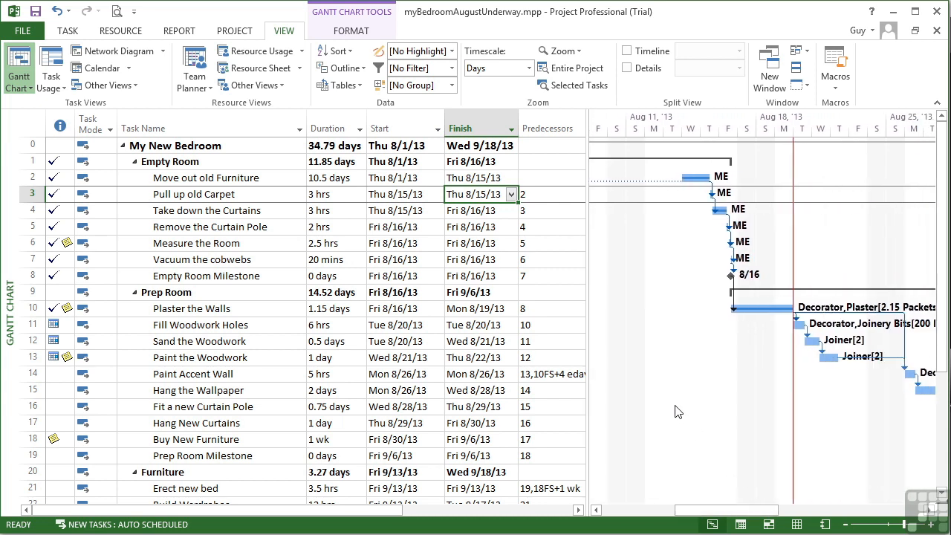
{"action": "scroll", "coordinate": [685, 424], "scroll_direction": "up", "scroll_amount": 2}
{"action": "left_click_drag", "start_coordinate": [691, 511], "coordinate": [723, 511]}
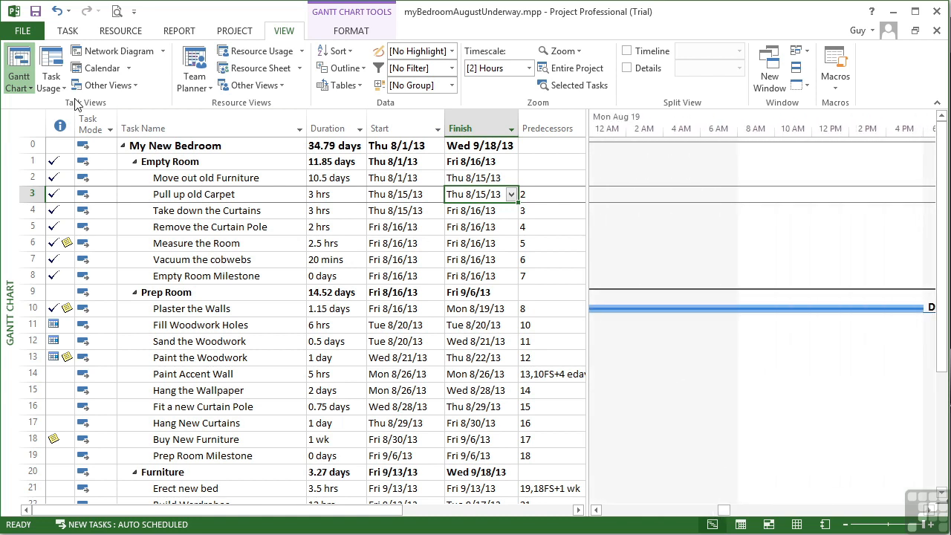
{"action": "left_click", "coordinate": [17, 33]}
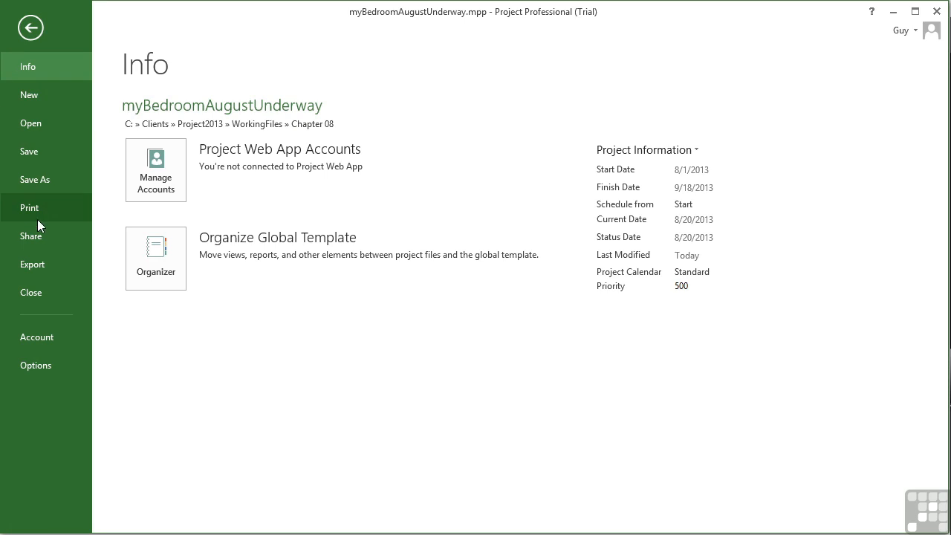
{"action": "left_click", "coordinate": [38, 219]}
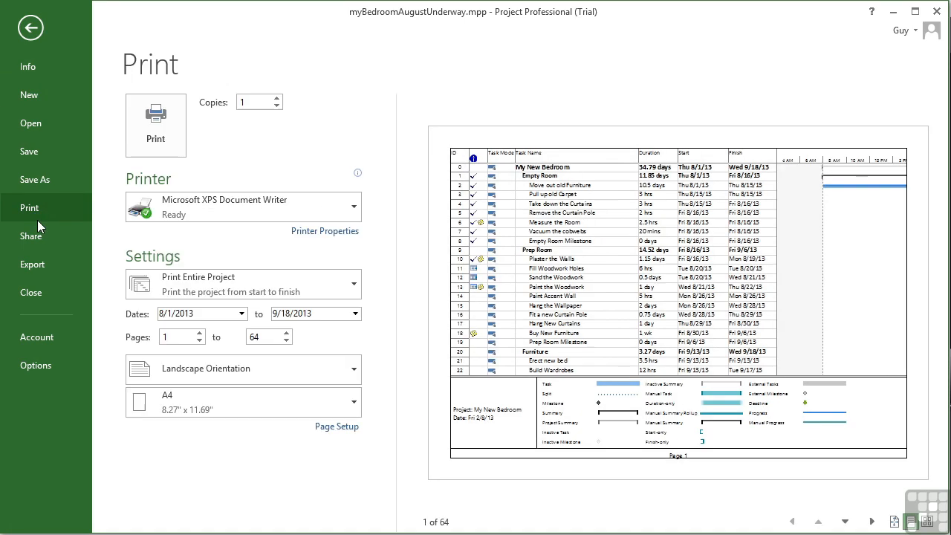
{"action": "left_click", "coordinate": [871, 522]}
{"action": "left_click", "coordinate": [871, 522]}
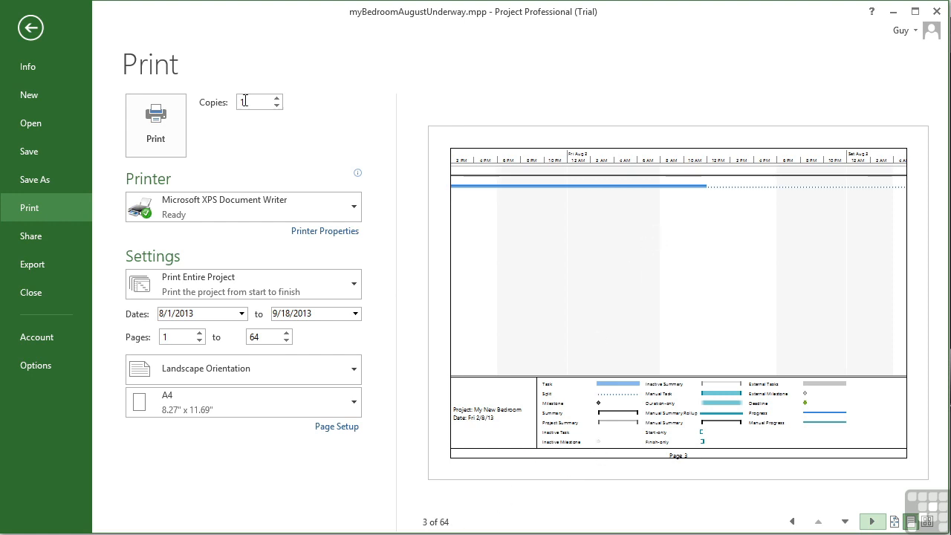
{"action": "left_click", "coordinate": [31, 27]}
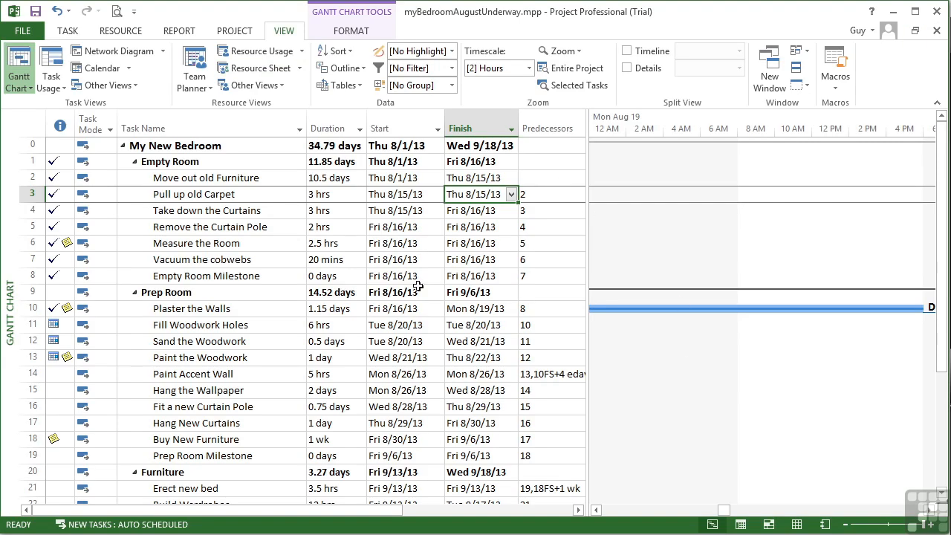
- Switch the project to the Tracking Gantt view and open its print preview
{"action": "left_click", "coordinate": [19, 84]}
{"action": "left_click", "coordinate": [30, 134]}
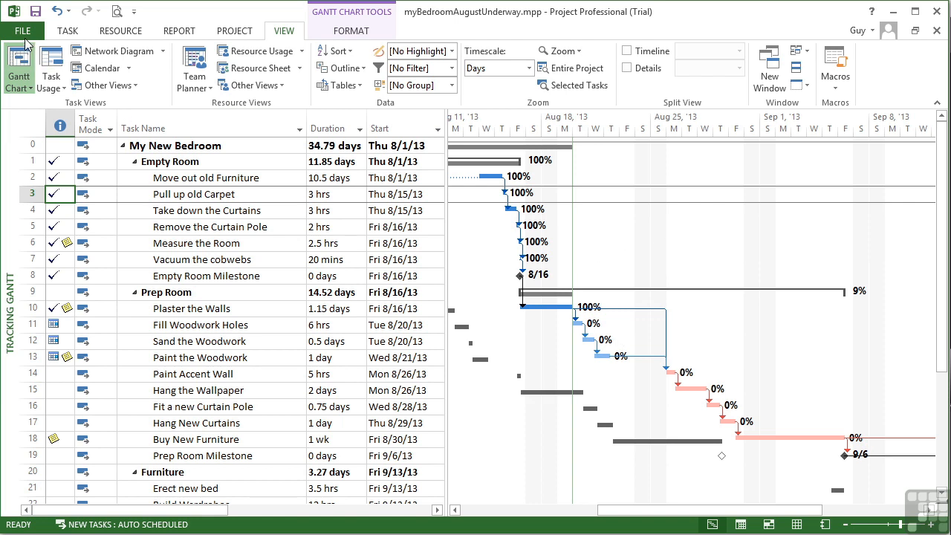
{"action": "left_click", "coordinate": [23, 32]}
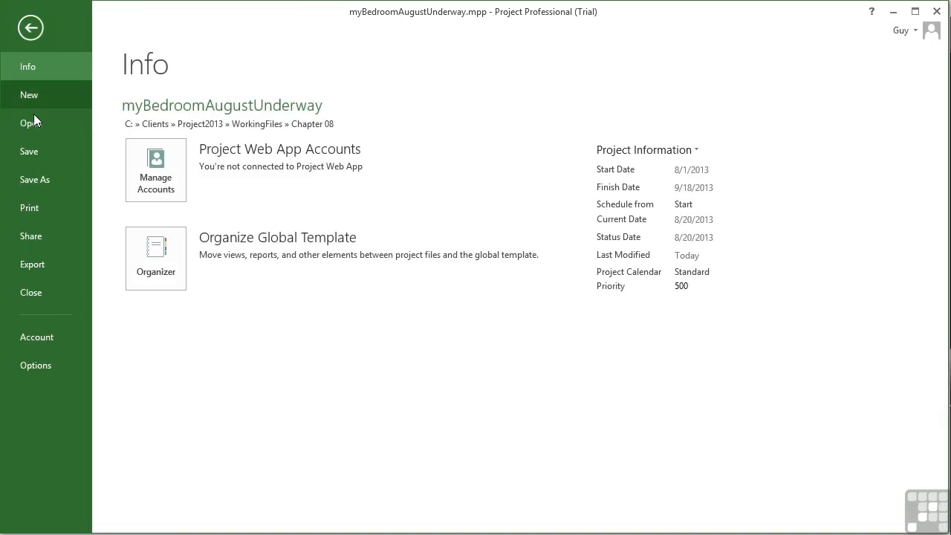
{"action": "left_click", "coordinate": [32, 207]}
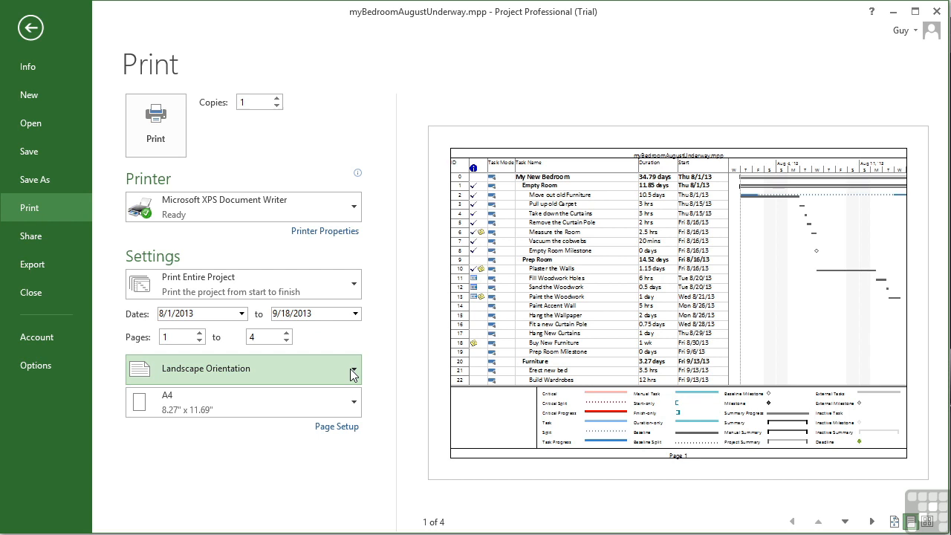
- Open the Tracking Gantt page setup and review its scaling, first page number, margin, header and footer settings
{"action": "left_click", "coordinate": [338, 429]}
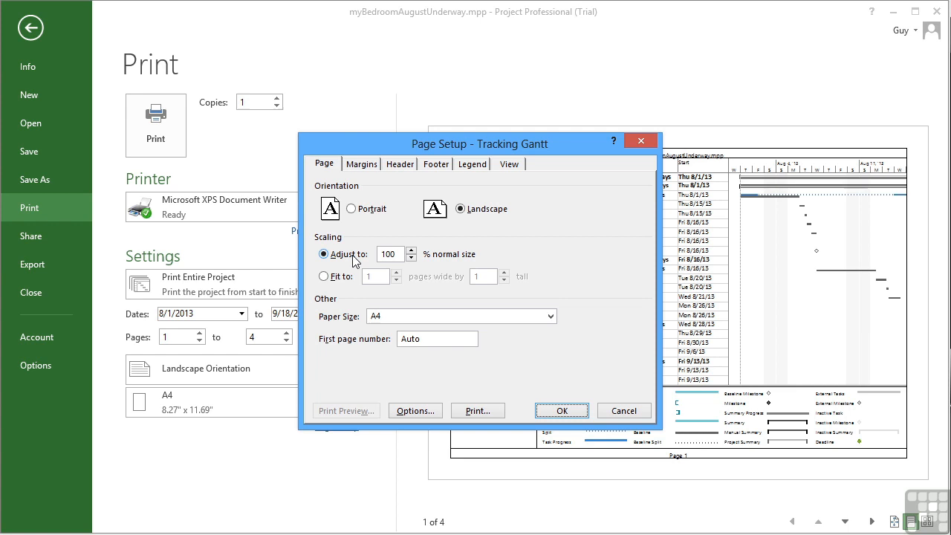
{"action": "left_click", "coordinate": [330, 280]}
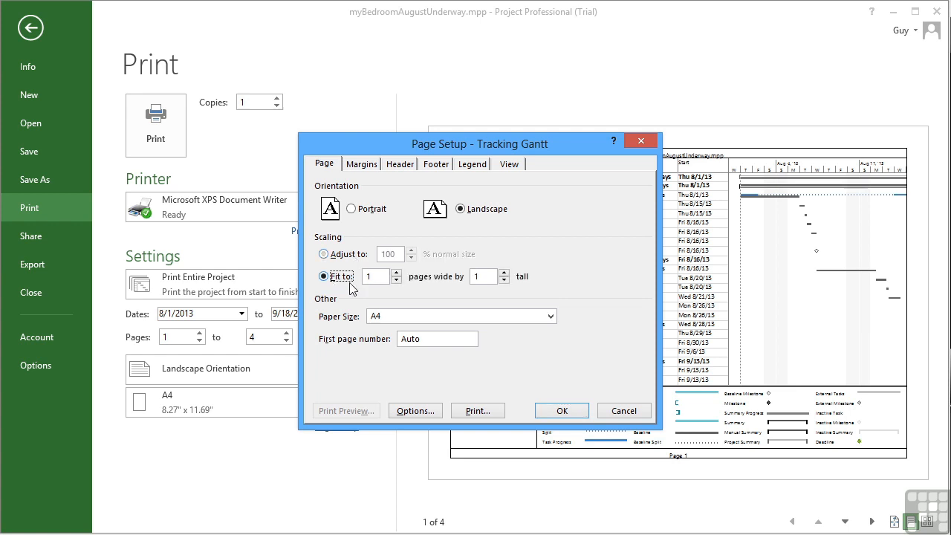
{"action": "left_click", "coordinate": [324, 254]}
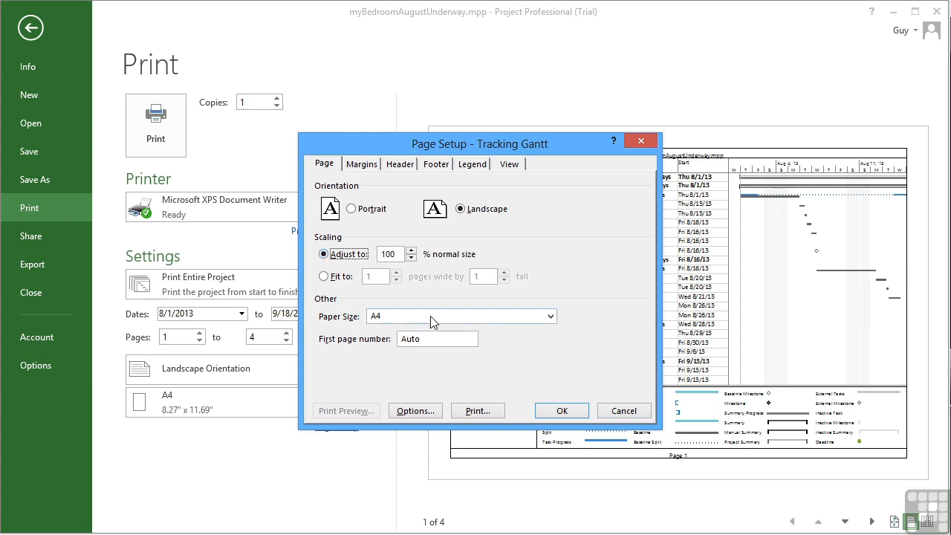
{"action": "left_click", "coordinate": [437, 338]}
{"action": "left_click", "coordinate": [373, 169]}
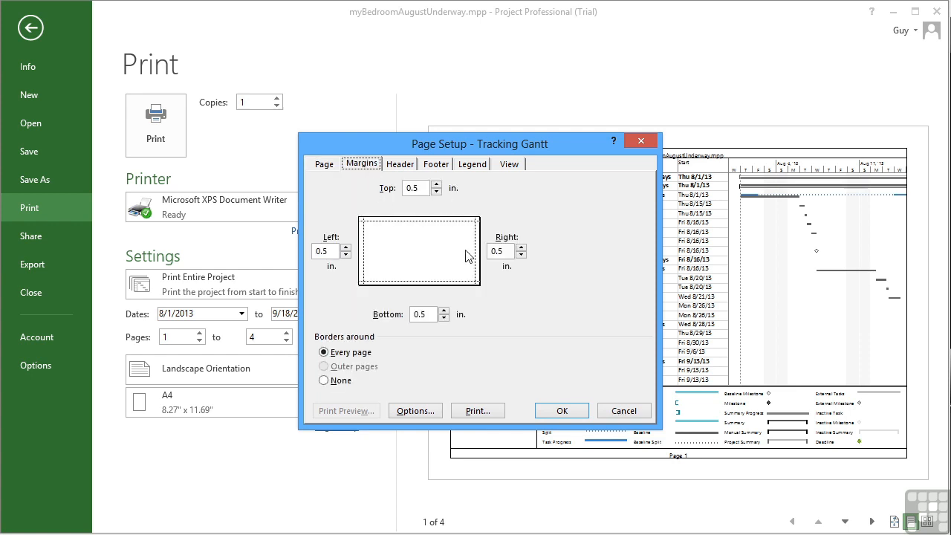
{"action": "left_click", "coordinate": [401, 165]}
{"action": "left_click", "coordinate": [436, 166]}
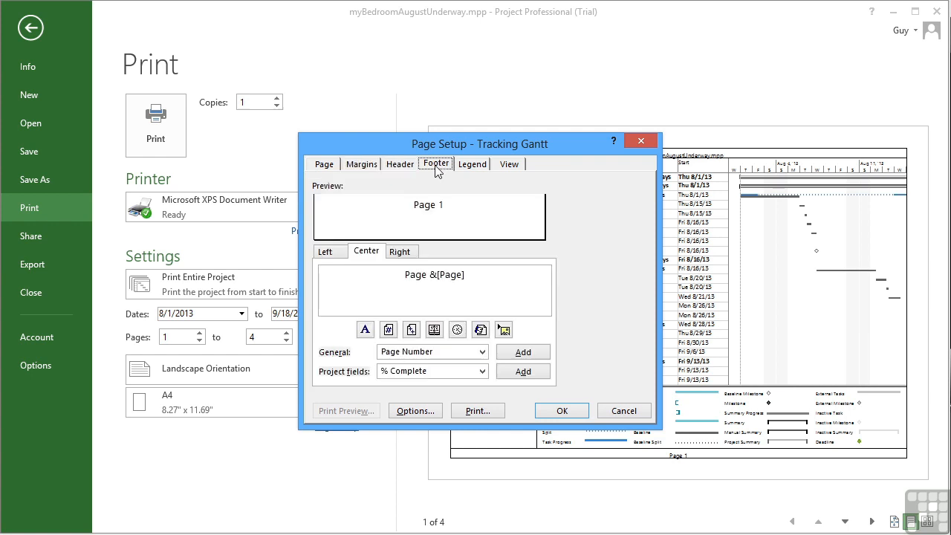
- Set the printed legend to None in the page setup and apply it
{"action": "left_click", "coordinate": [471, 168]}
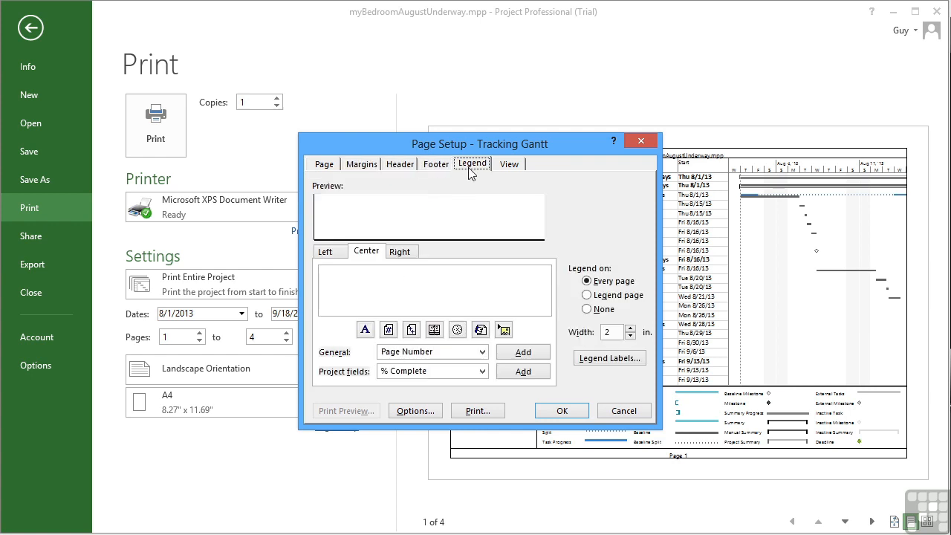
{"action": "left_click_drag", "start_coordinate": [526, 143], "coordinate": [357, 117]}
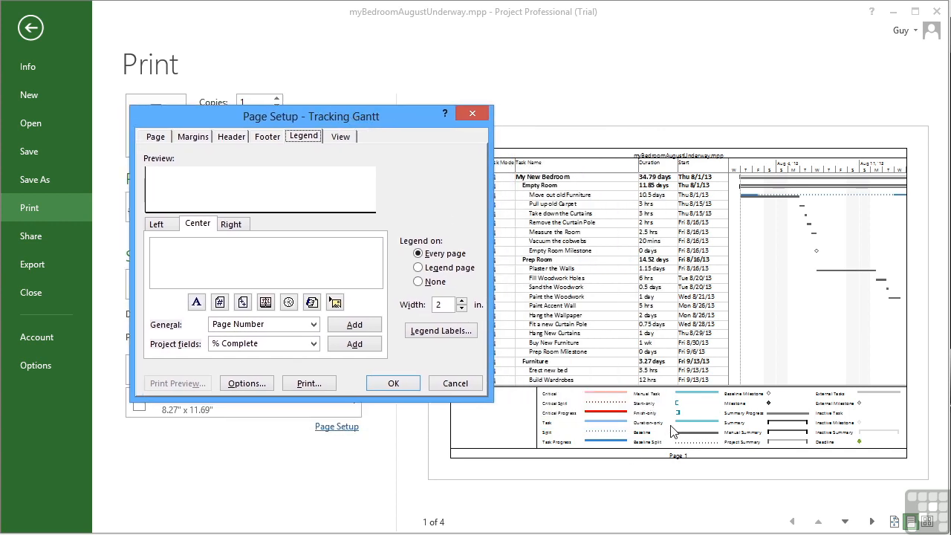
{"action": "left_click", "coordinate": [419, 268]}
{"action": "left_click", "coordinate": [420, 282]}
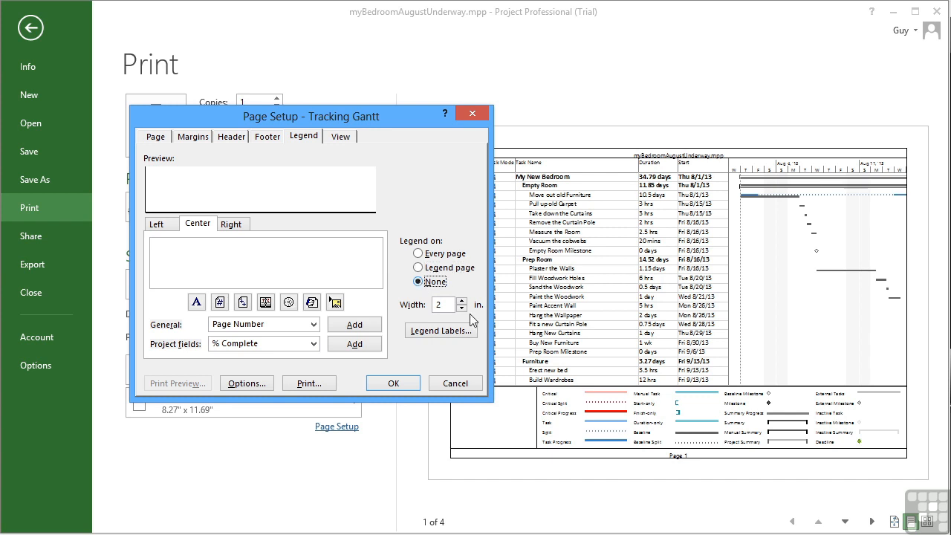
{"action": "left_click", "coordinate": [401, 386]}
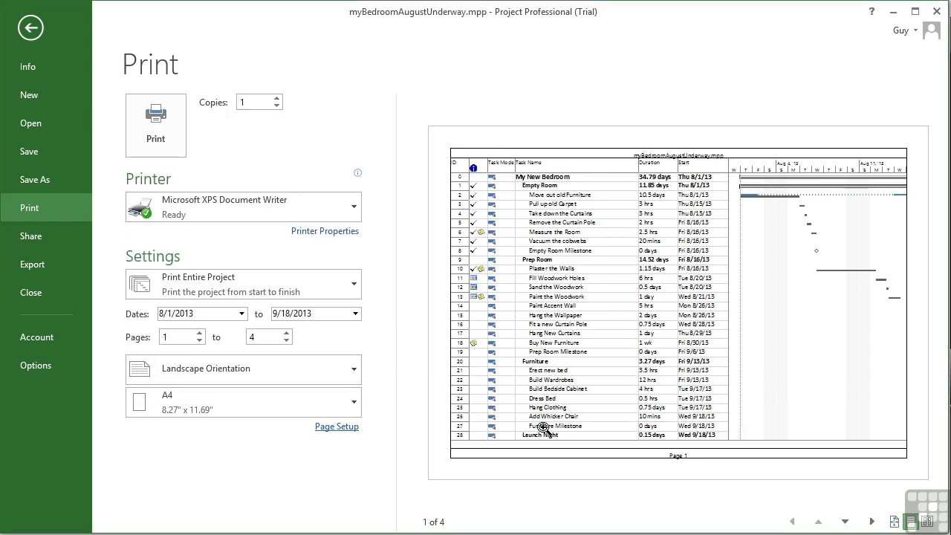
- Browse the print preview pages to examine how the task table and chart are split between them
{"action": "left_click", "coordinate": [872, 521]}
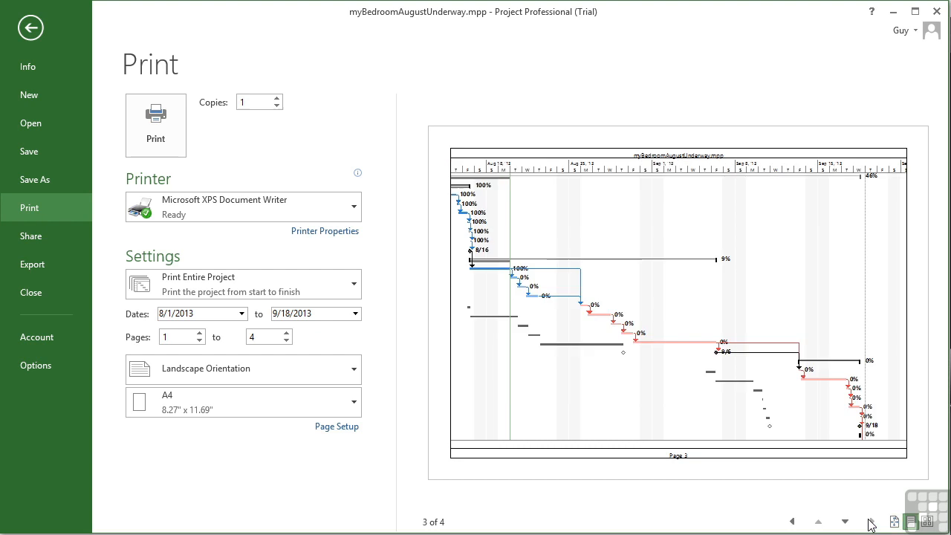
{"action": "left_click", "coordinate": [792, 522]}
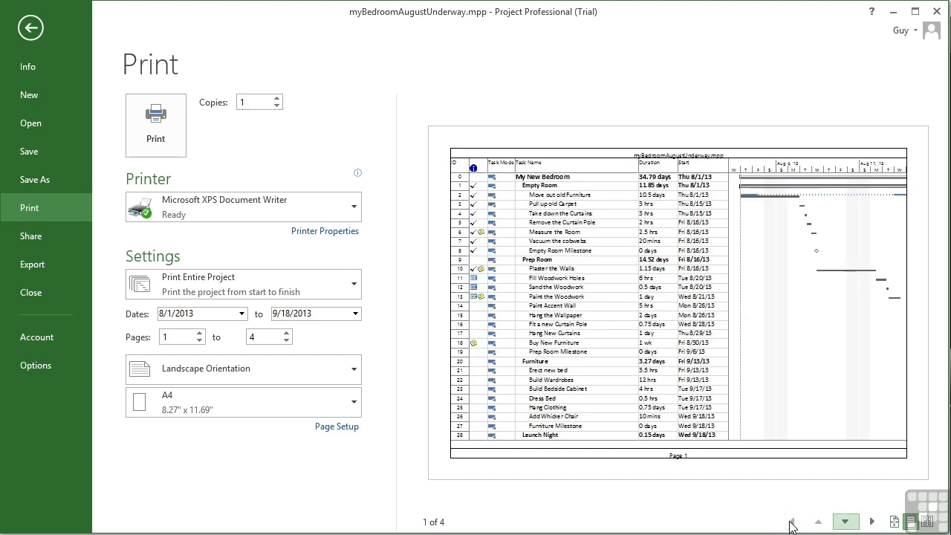
{"action": "left_click", "coordinate": [845, 522]}
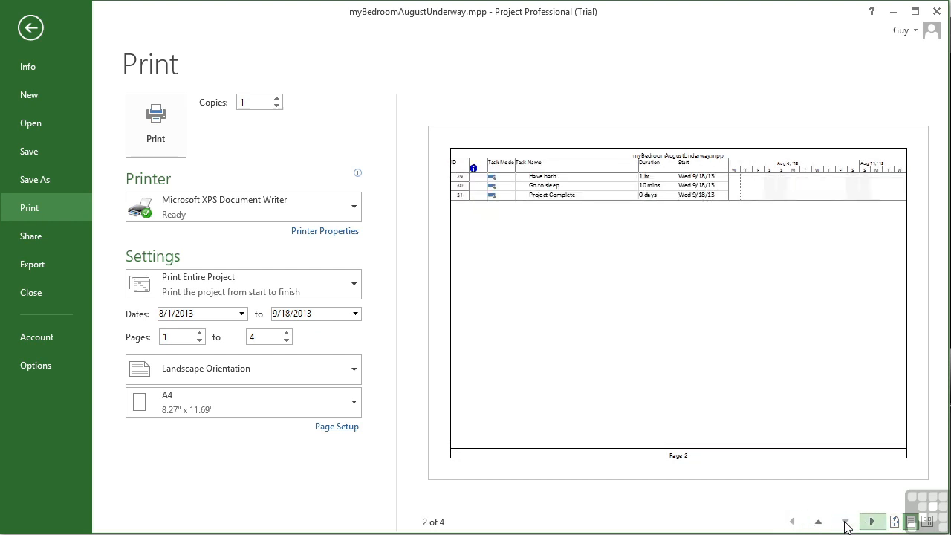
{"action": "left_click", "coordinate": [871, 522]}
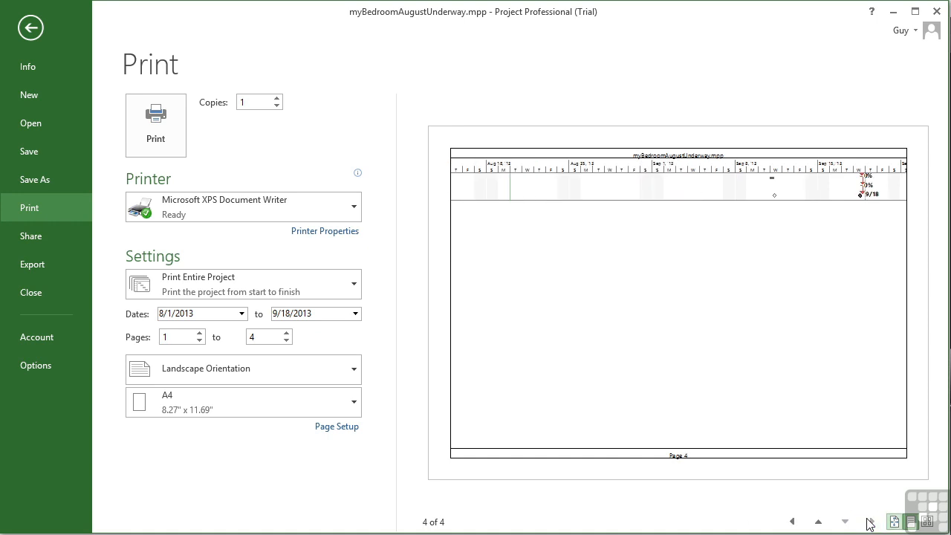
{"action": "left_click", "coordinate": [793, 523]}
{"action": "left_click", "coordinate": [793, 522]}
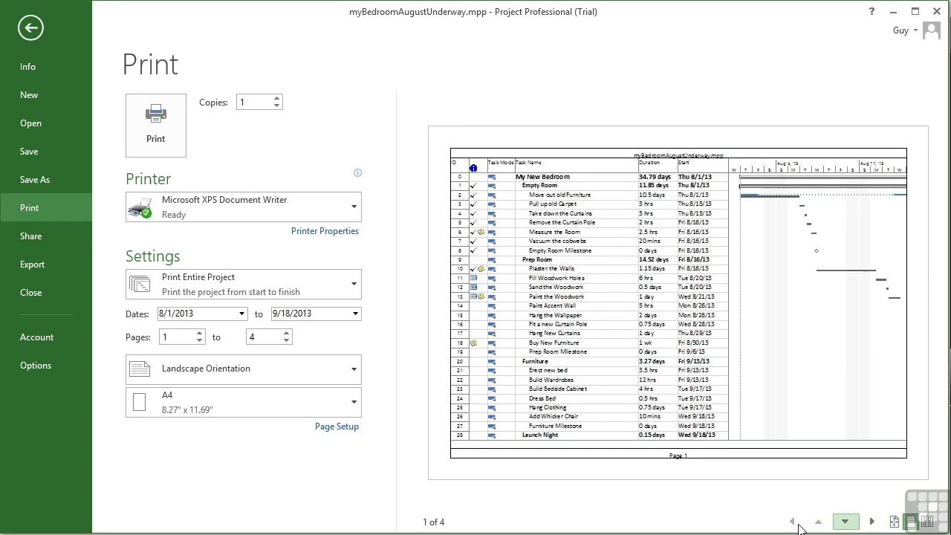
{"action": "left_click", "coordinate": [845, 522]}
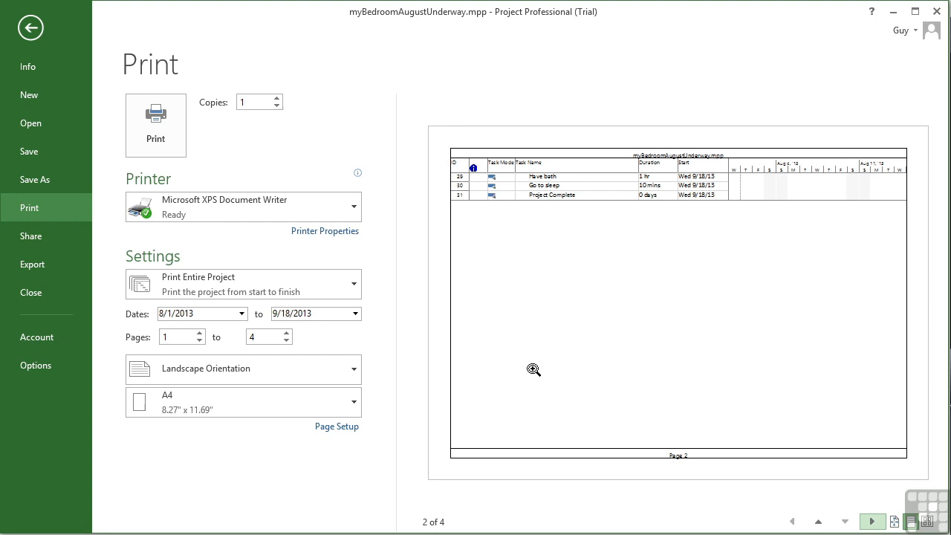
- Reduce the top and bottom page margins to 0.3 inches each and apply the page setup
{"action": "left_click", "coordinate": [339, 428]}
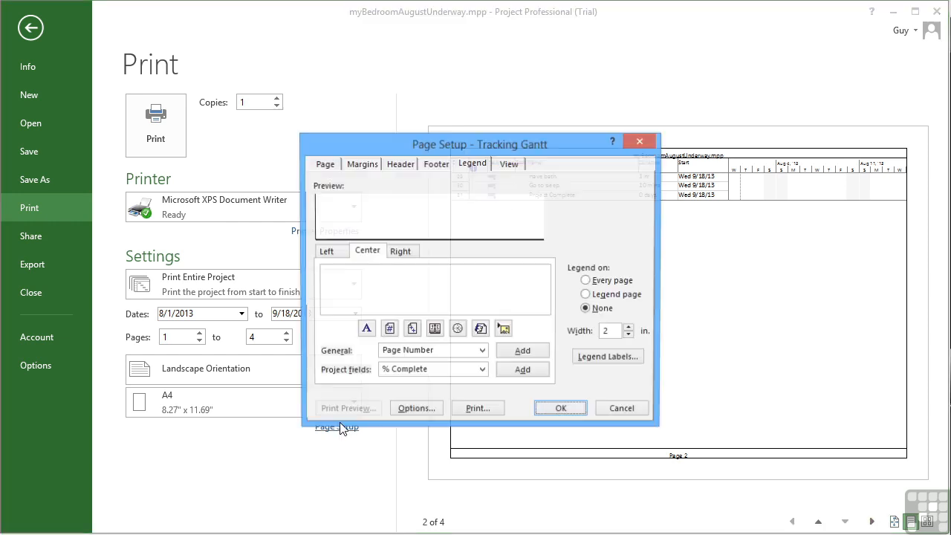
{"action": "left_click", "coordinate": [361, 164]}
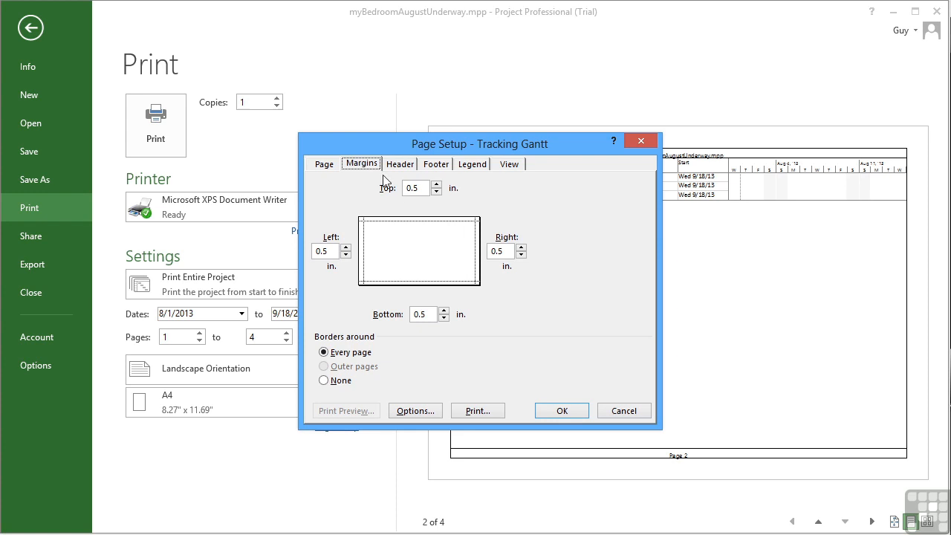
{"action": "left_click", "coordinate": [436, 192]}
{"action": "left_click", "coordinate": [444, 317]}
{"action": "left_click", "coordinate": [444, 317]}
{"action": "left_click", "coordinate": [436, 191]}
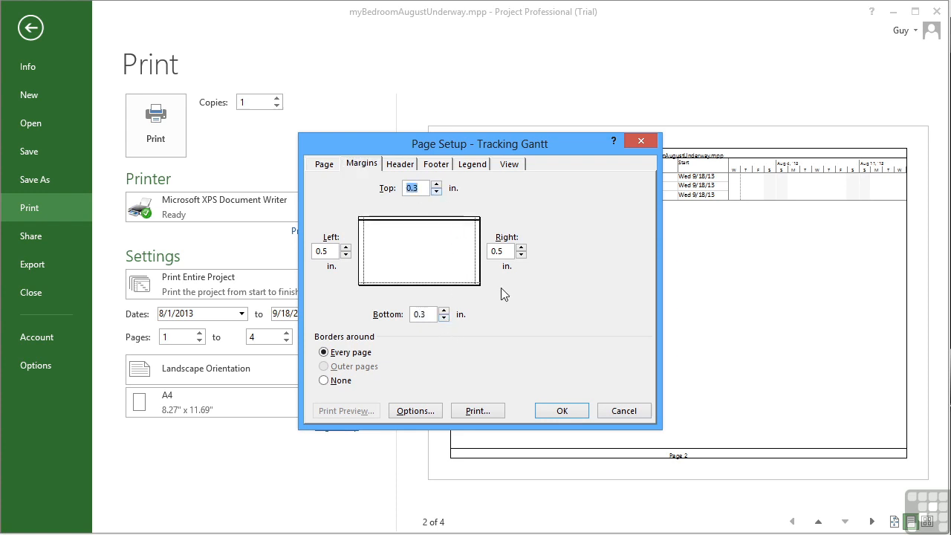
{"action": "left_click", "coordinate": [559, 411]}
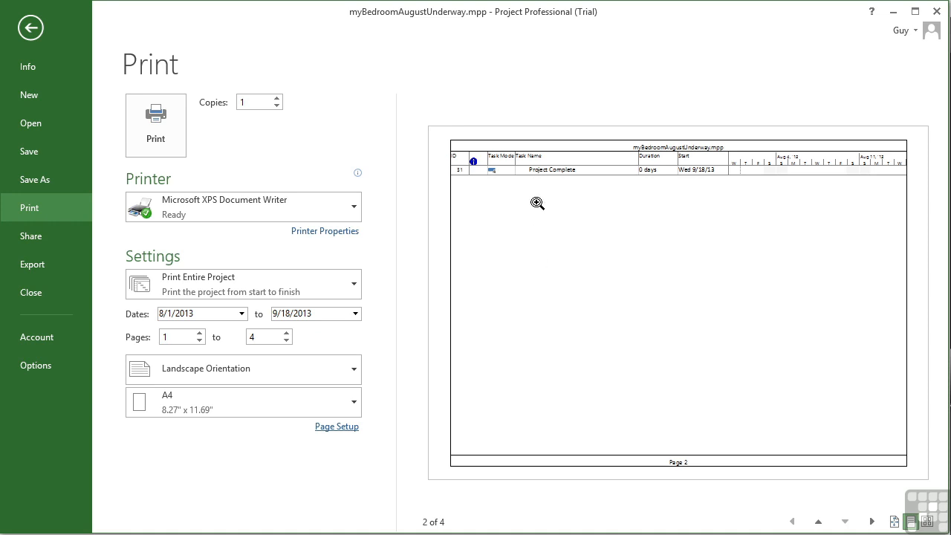
- Scale the printout to fit 2 pages wide by 1 tall and apply the page setup
{"action": "left_click", "coordinate": [345, 433]}
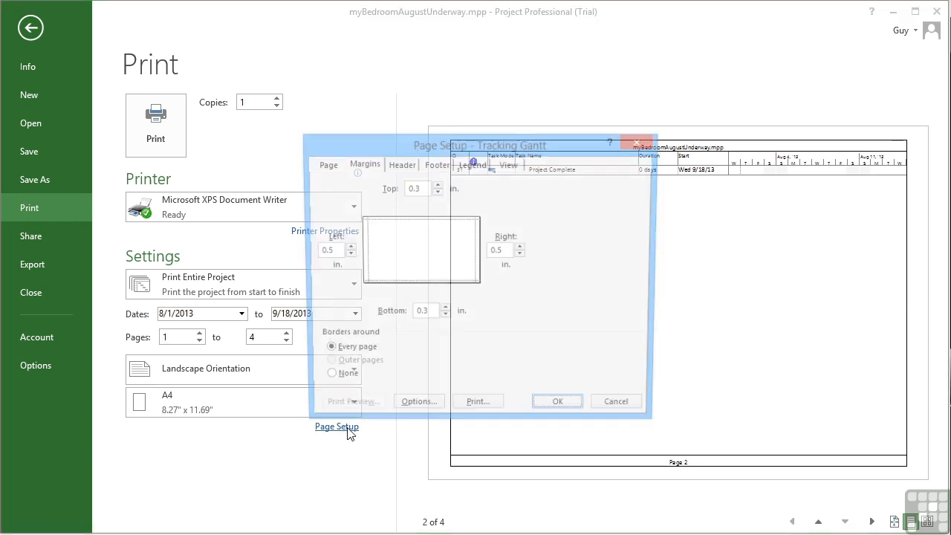
{"action": "left_click", "coordinate": [329, 167]}
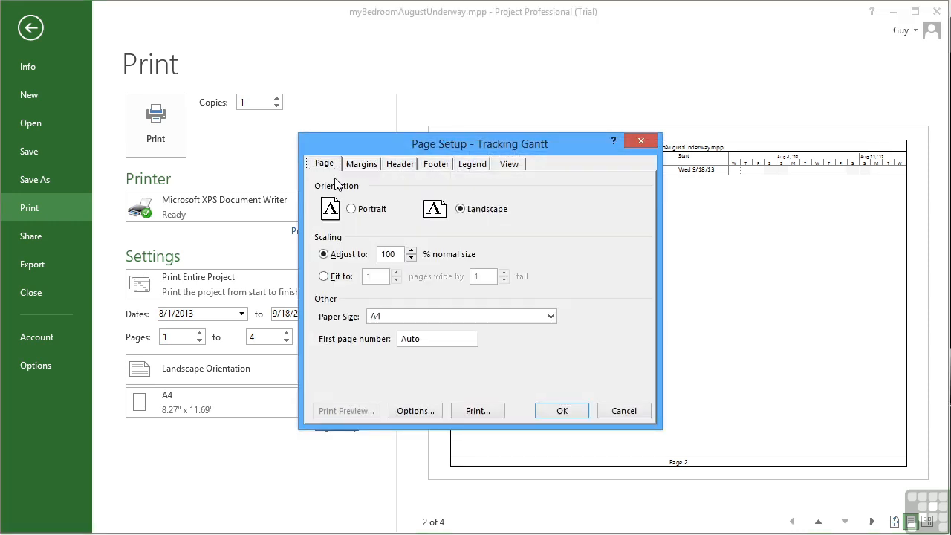
{"action": "left_click", "coordinate": [325, 277]}
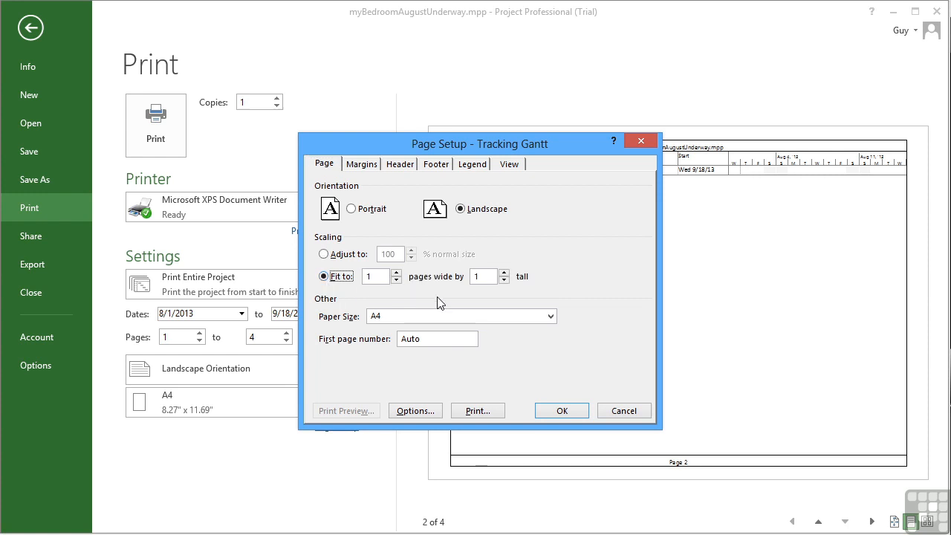
{"action": "left_click", "coordinate": [396, 273]}
{"action": "left_click", "coordinate": [563, 412]}
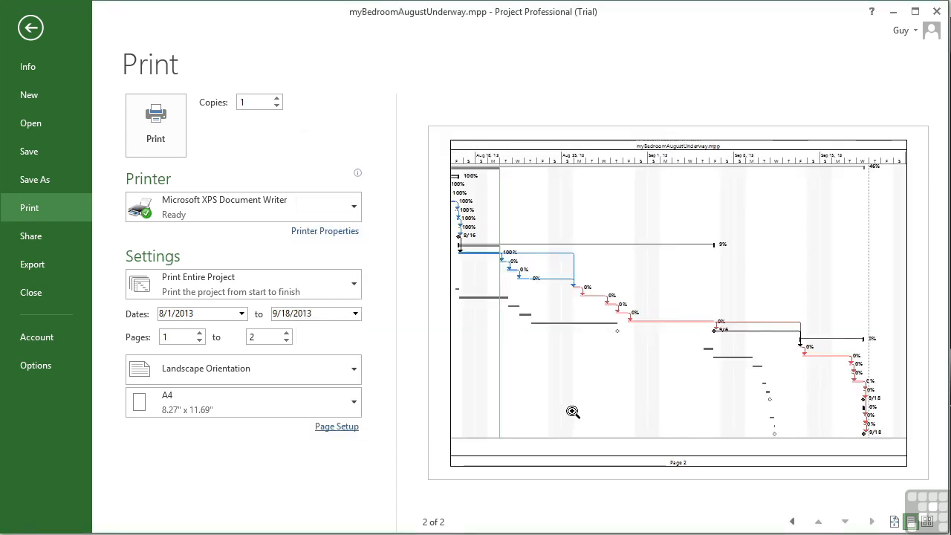
- Check how the rescaled Tracking Gantt is laid out on both preview pages
{"action": "left_click", "coordinate": [793, 521]}
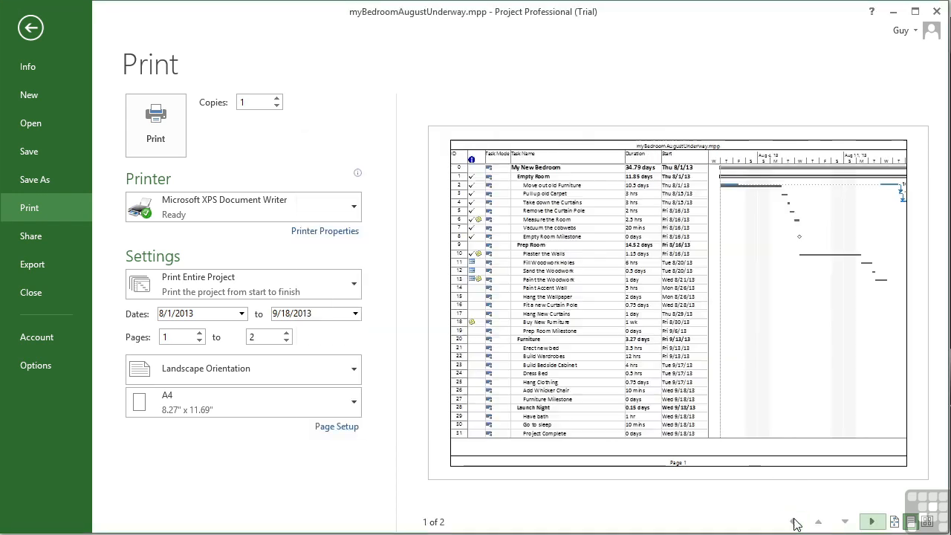
{"action": "left_click", "coordinate": [872, 522]}
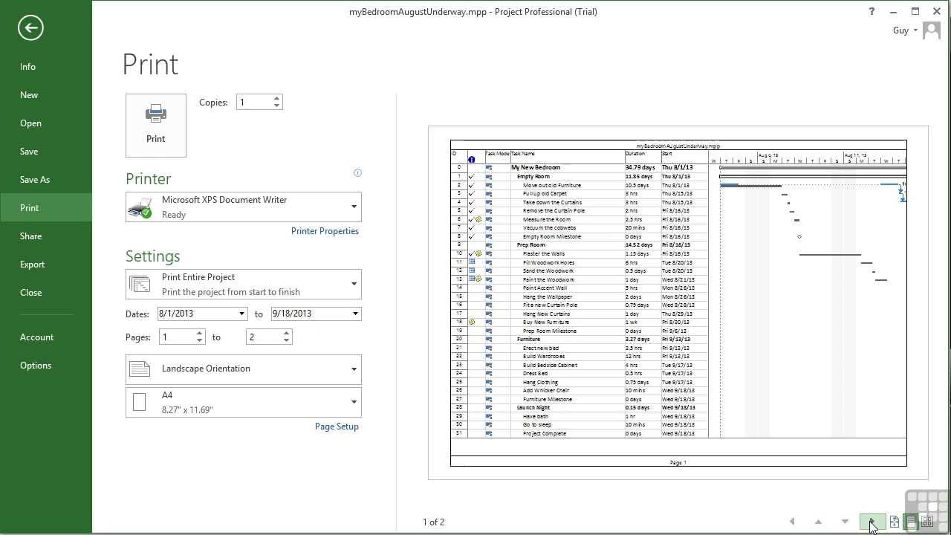
{"action": "left_click", "coordinate": [792, 522]}
- Review the Tracking Gantt's legend setting and its view print options in the page setup
{"action": "left_click", "coordinate": [345, 427]}
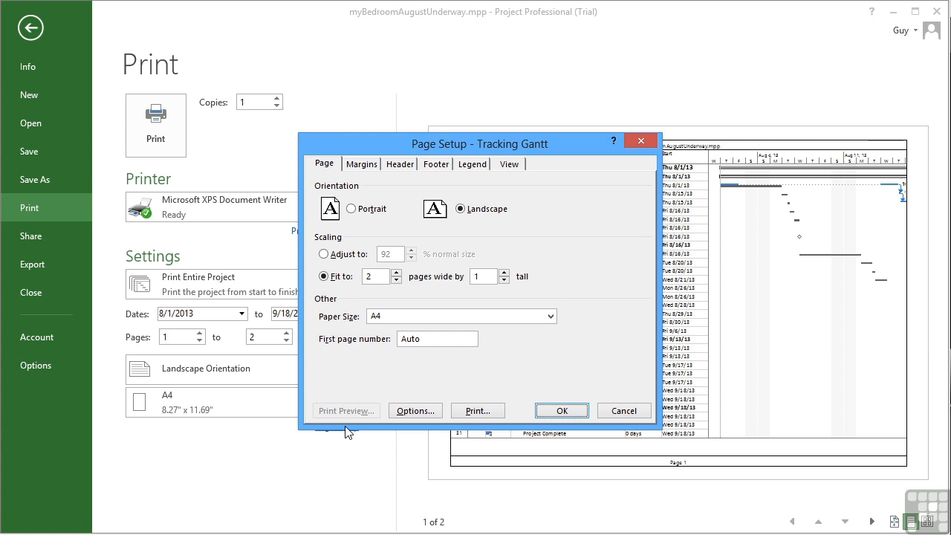
{"action": "left_click", "coordinate": [479, 166]}
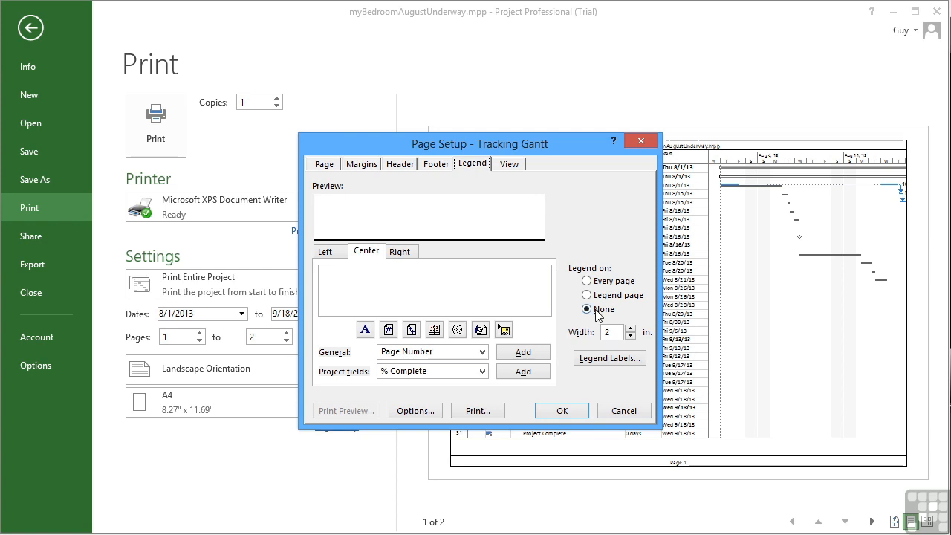
{"action": "left_click", "coordinate": [510, 165]}
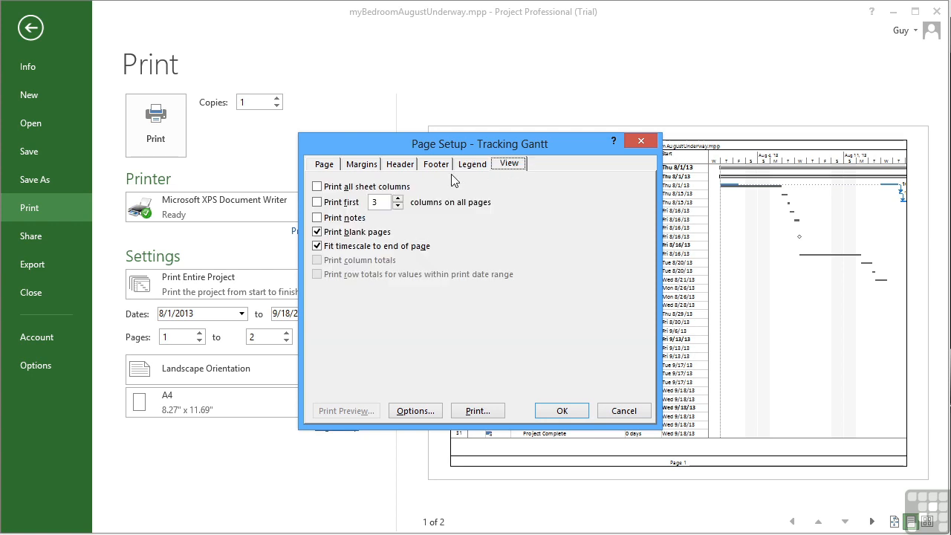
{"action": "left_click_drag", "start_coordinate": [500, 147], "coordinate": [294, 146]}
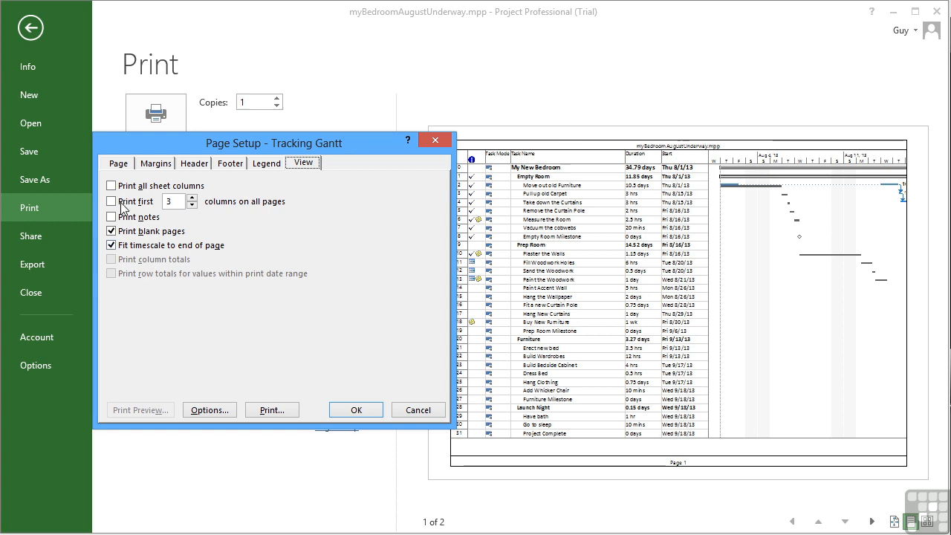
- Try the options for printing the first 3 columns on all pages and printing notes, leaving both switched off
{"action": "left_click", "coordinate": [111, 201]}
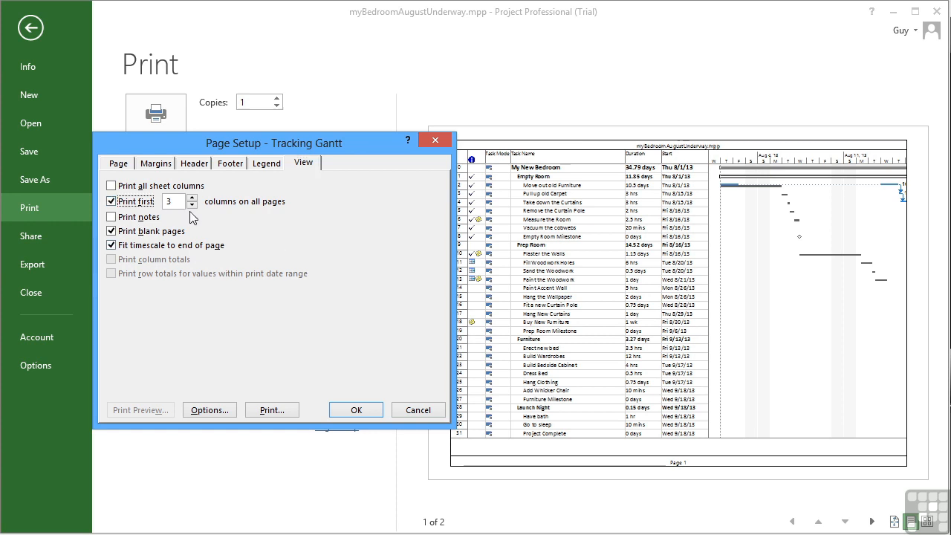
{"action": "left_click", "coordinate": [111, 202]}
{"action": "left_click", "coordinate": [111, 217]}
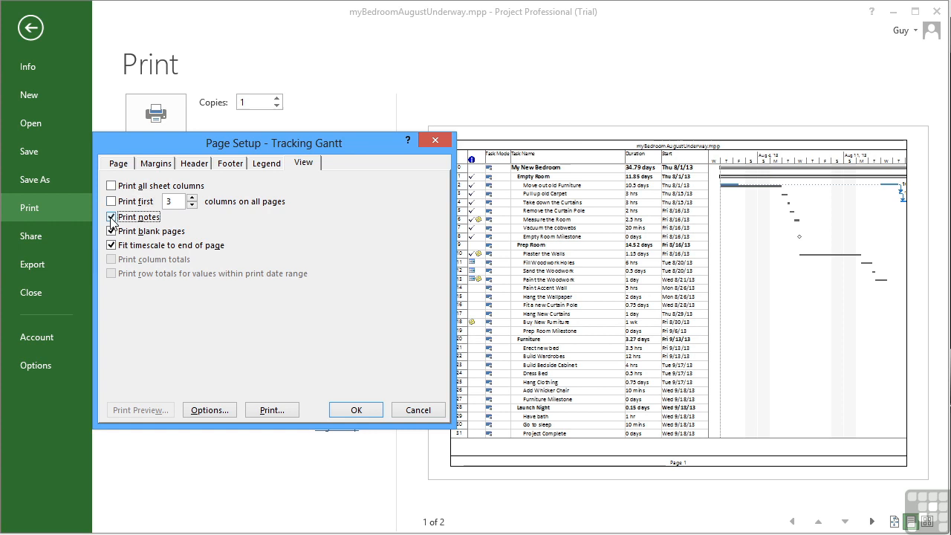
{"action": "left_click", "coordinate": [111, 218]}
{"action": "left_click", "coordinate": [368, 413]}
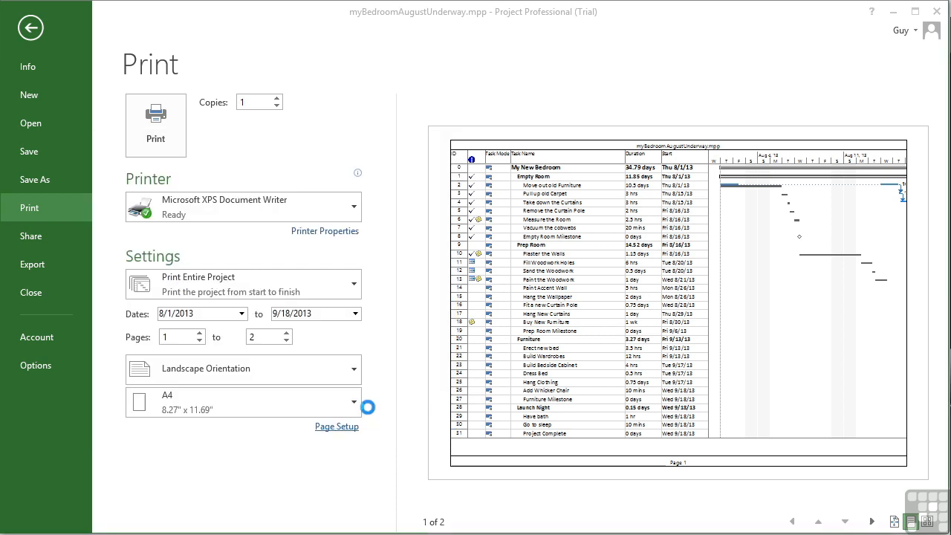
- Narrow the Tracking Gantt's task table to end after the Task Name column and return to the print preview
{"action": "left_click", "coordinate": [46, 37]}
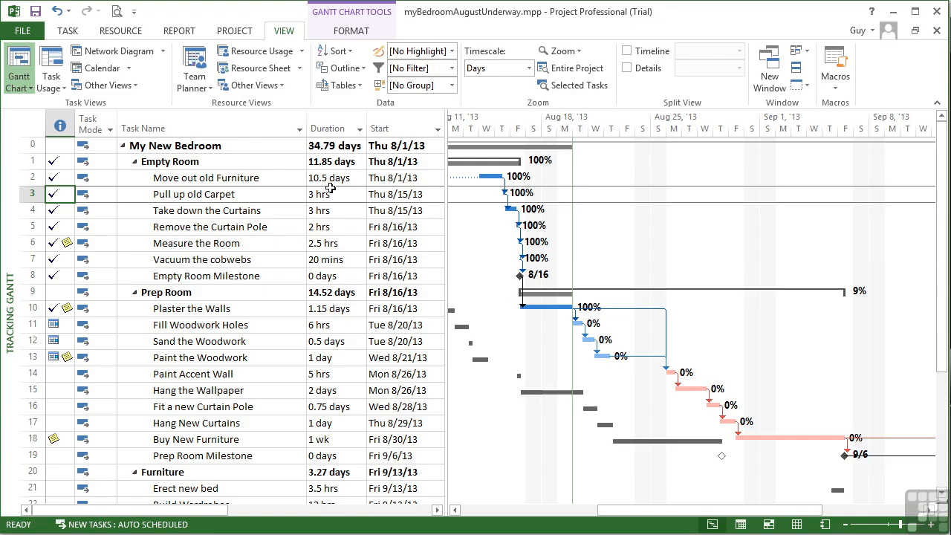
{"action": "left_click_drag", "start_coordinate": [448, 223], "coordinate": [311, 225]}
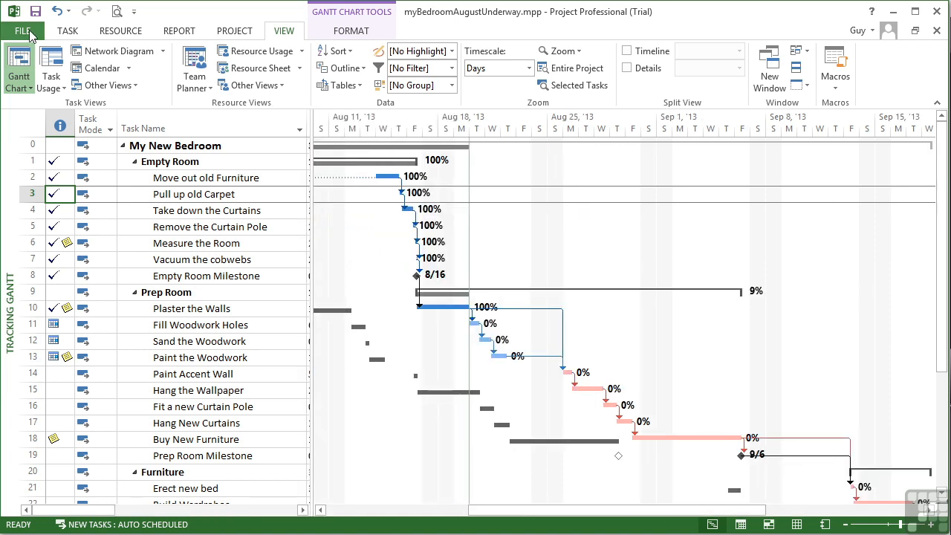
{"action": "left_click", "coordinate": [27, 31]}
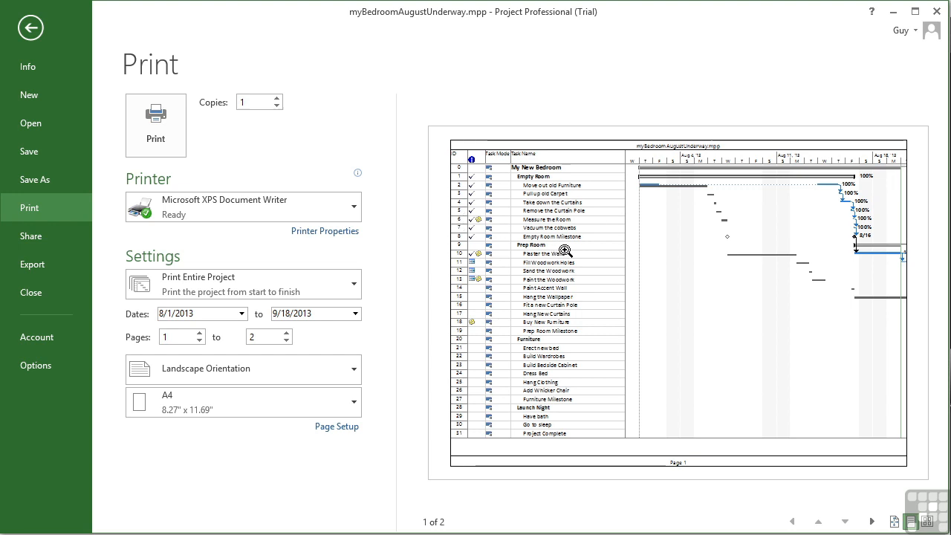
- Replace the file name in the center section of the page header with "BEDROOM RENOVATION 2013"
{"action": "left_click", "coordinate": [349, 434]}
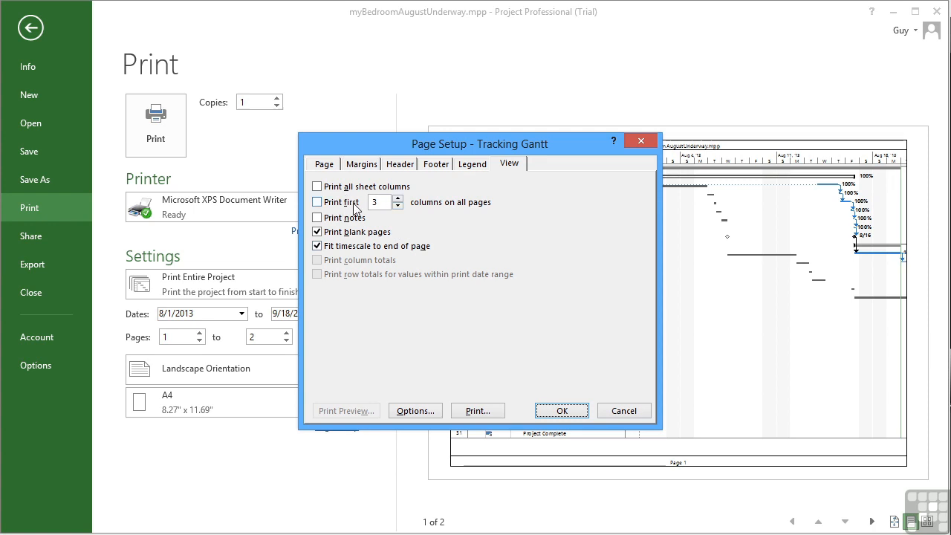
{"action": "left_click", "coordinate": [405, 168]}
{"action": "left_click_drag", "start_coordinate": [491, 146], "coordinate": [289, 144]}
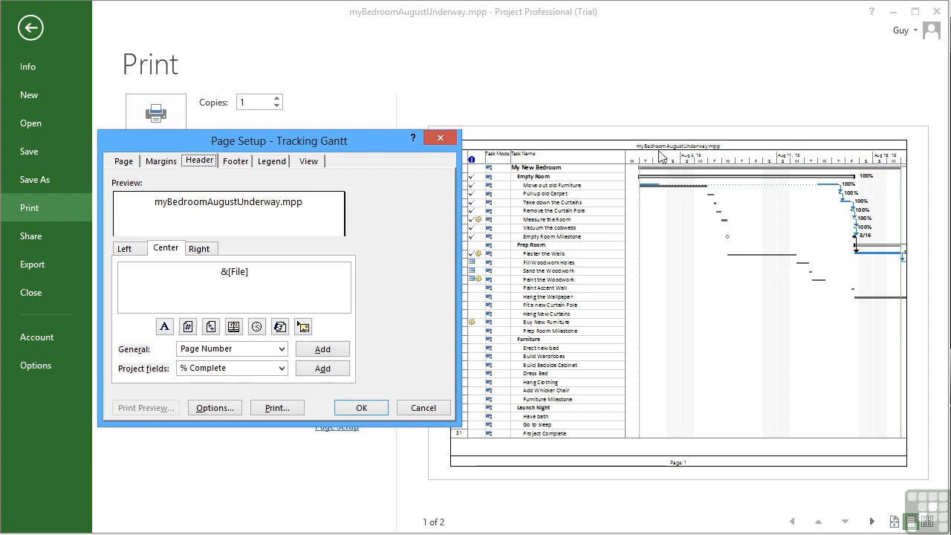
{"action": "left_click", "coordinate": [260, 272]}
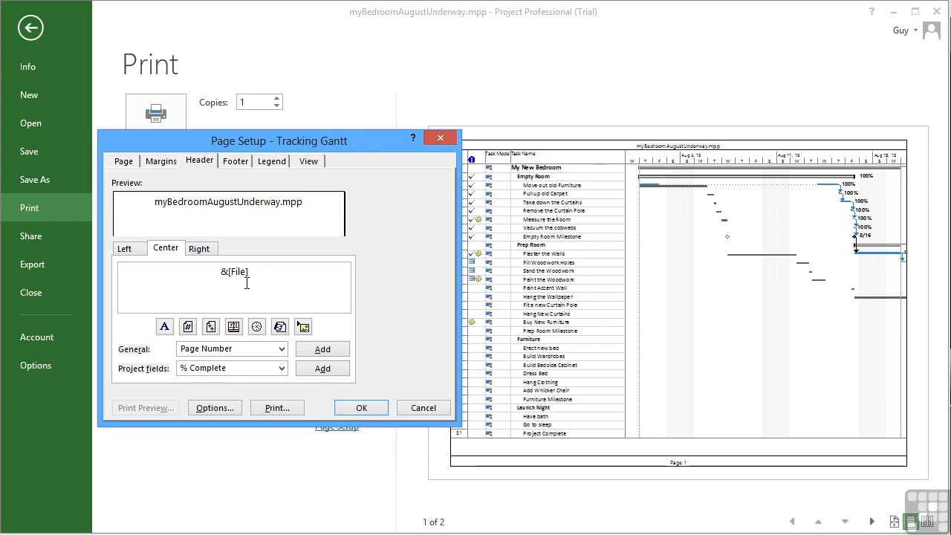
{"action": "key", "text": "BackSpace"}
{"action": "key", "text": "BackSpace"}
{"action": "key", "text": "BackSpace"}
{"action": "key", "text": "BackSpace"}
{"action": "key", "text": "BackSpace"}
{"action": "key", "text": "BackSpace"}
{"action": "key", "text": "BackSpace"}
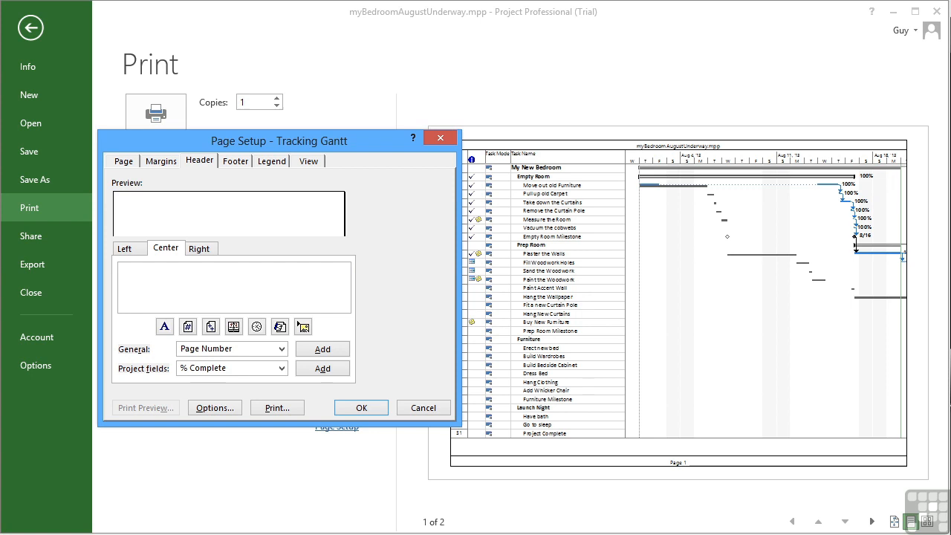
{"action": "type", "text": "BEDROOM REN"}
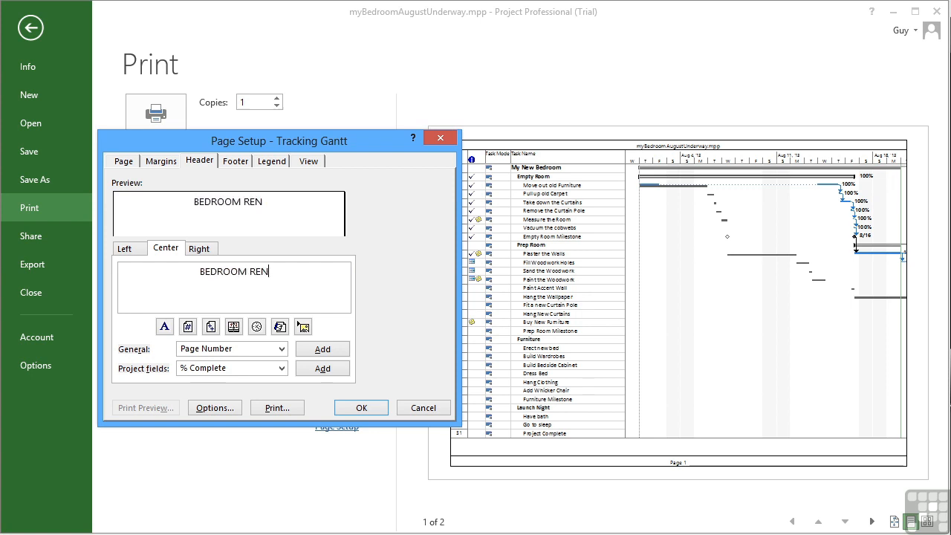
{"action": "type", "text": "OVATION "}
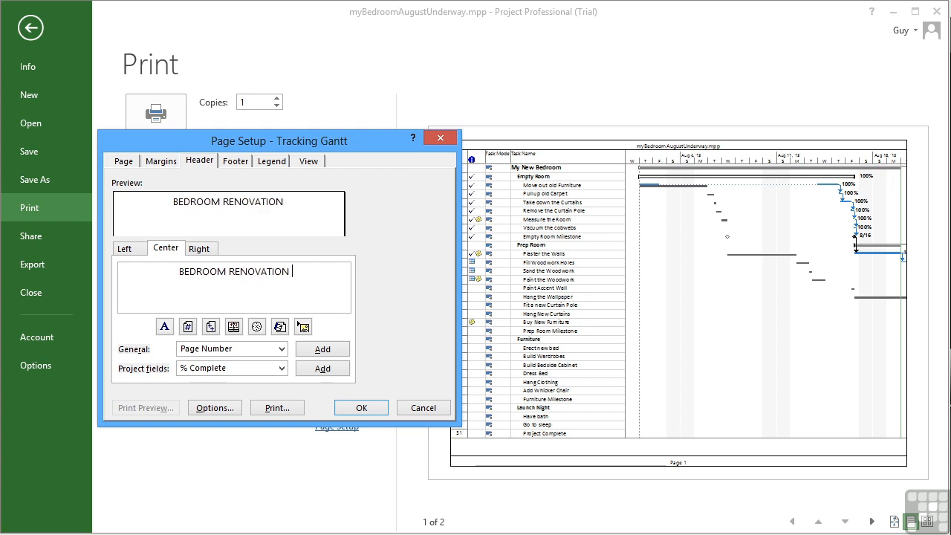
{"action": "type", "text": "2013"}
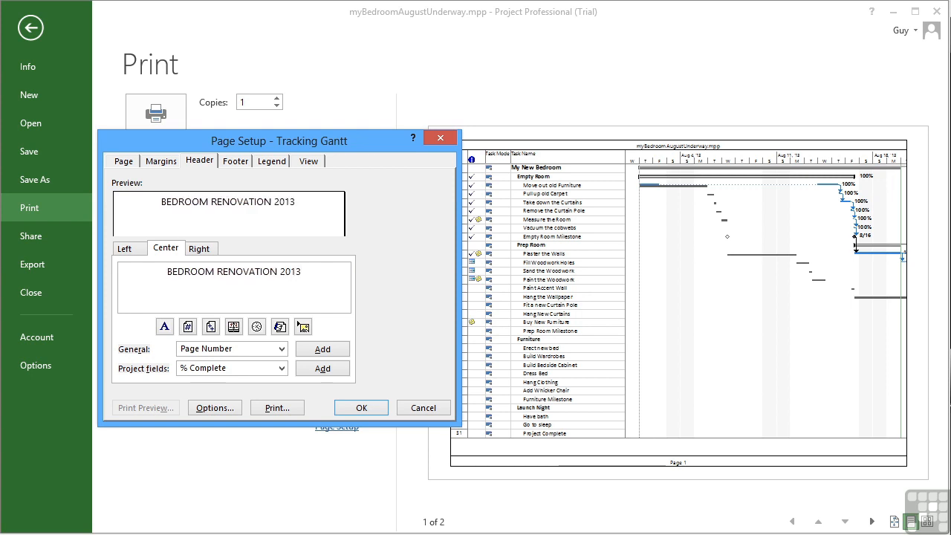
- Try to format the center header text as Segoe UI Semibold, size 16, and apply the page setup
{"action": "left_click", "coordinate": [165, 327]}
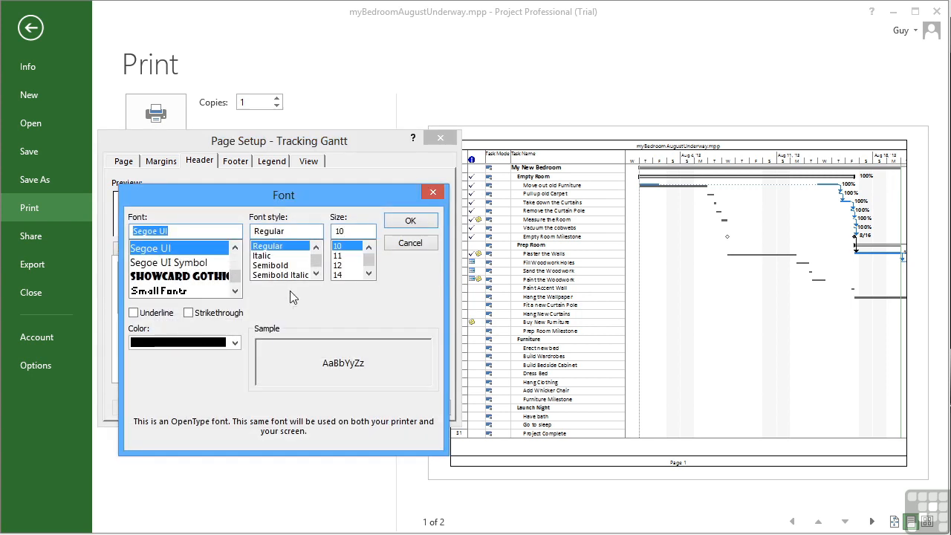
{"action": "left_click", "coordinate": [371, 273]}
{"action": "left_click", "coordinate": [371, 273]}
{"action": "left_click", "coordinate": [343, 266]}
{"action": "left_click", "coordinate": [305, 265]}
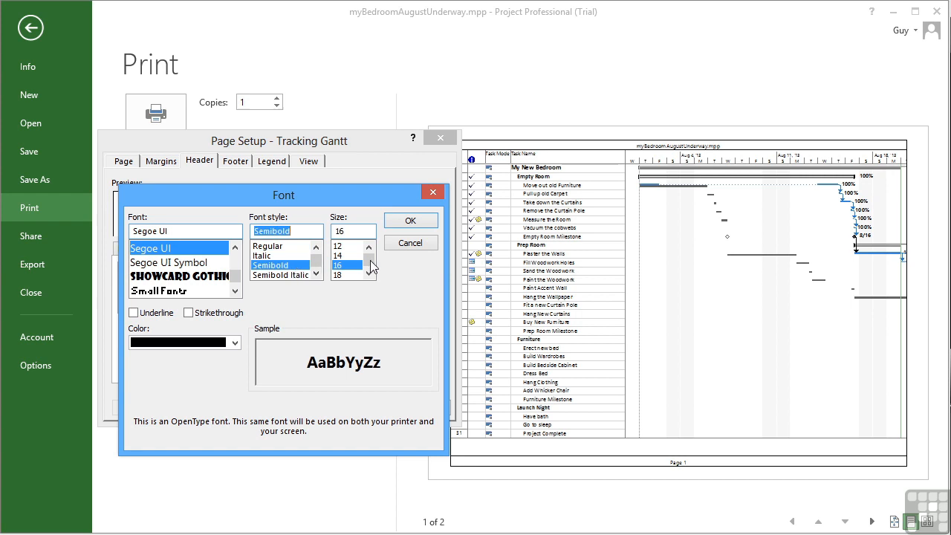
{"action": "left_click", "coordinate": [413, 225]}
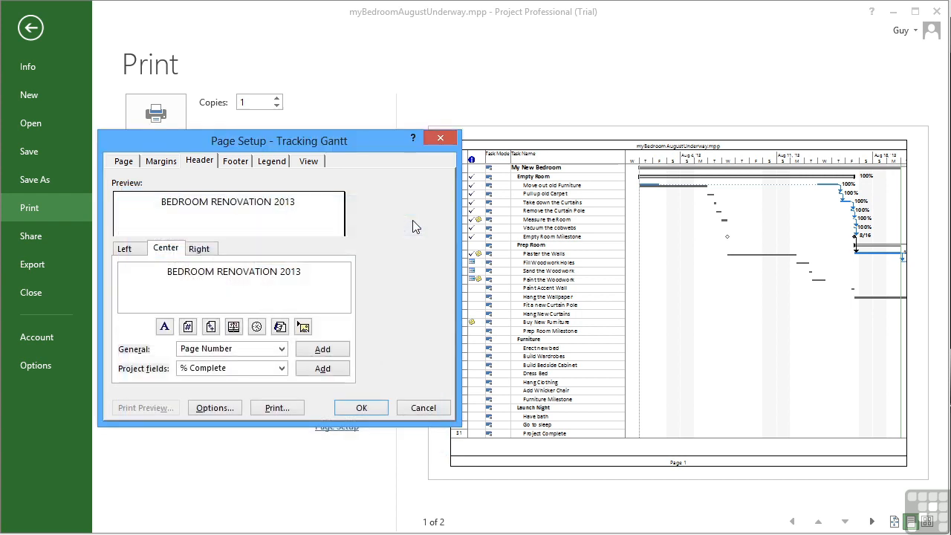
{"action": "left_click", "coordinate": [375, 413]}
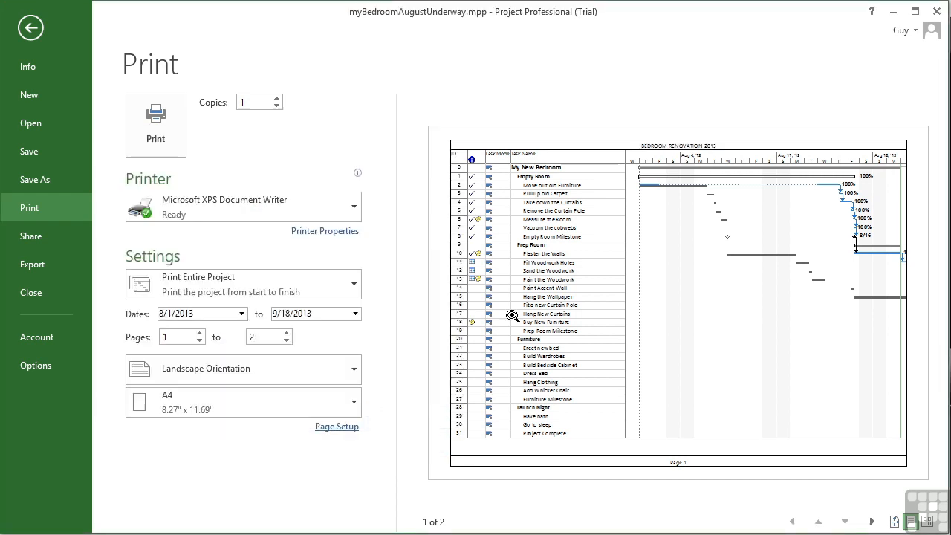
- Insert the current date field in the header's left section and apply the page setup
{"action": "left_click", "coordinate": [337, 427]}
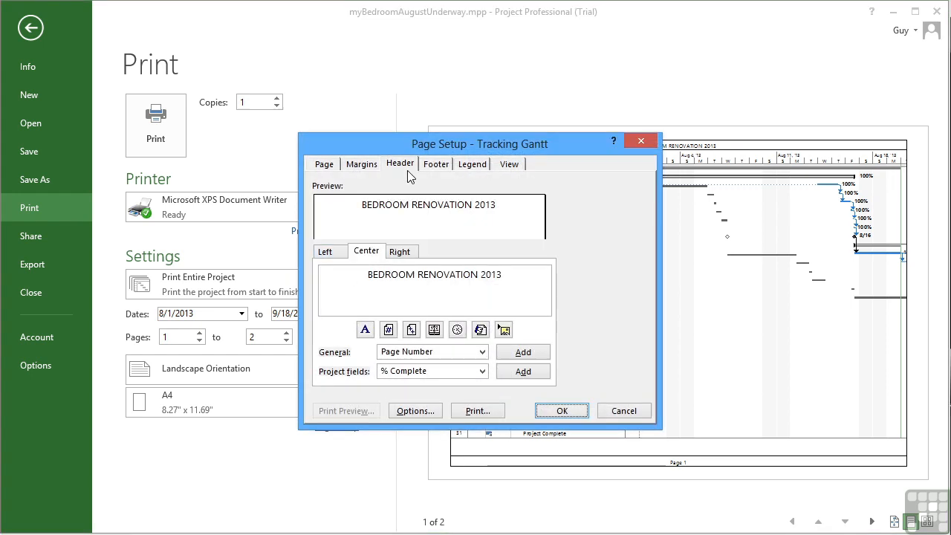
{"action": "left_click", "coordinate": [376, 252]}
{"action": "left_click_drag", "start_coordinate": [496, 151], "coordinate": [332, 148]}
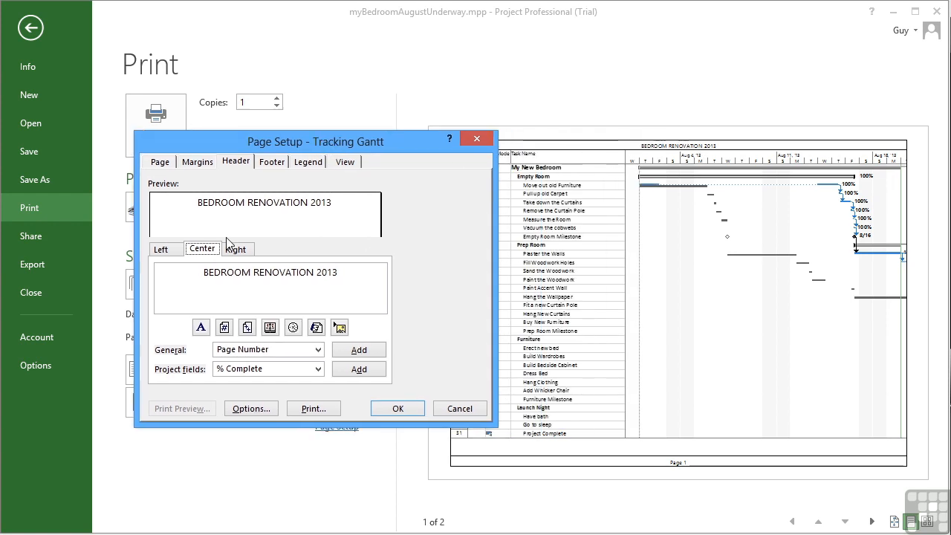
{"action": "left_click", "coordinate": [172, 255]}
{"action": "left_click", "coordinate": [250, 257]}
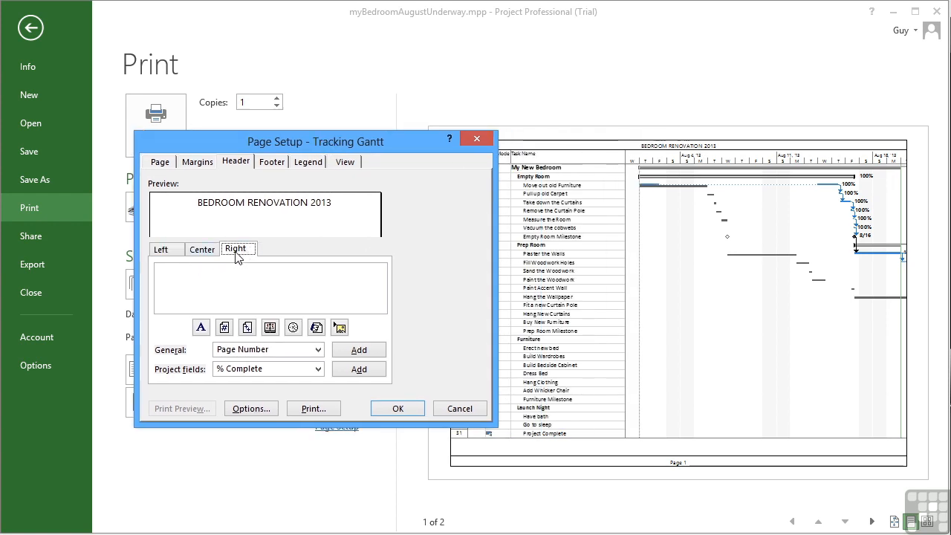
{"action": "left_click", "coordinate": [173, 255]}
{"action": "left_click", "coordinate": [177, 273]}
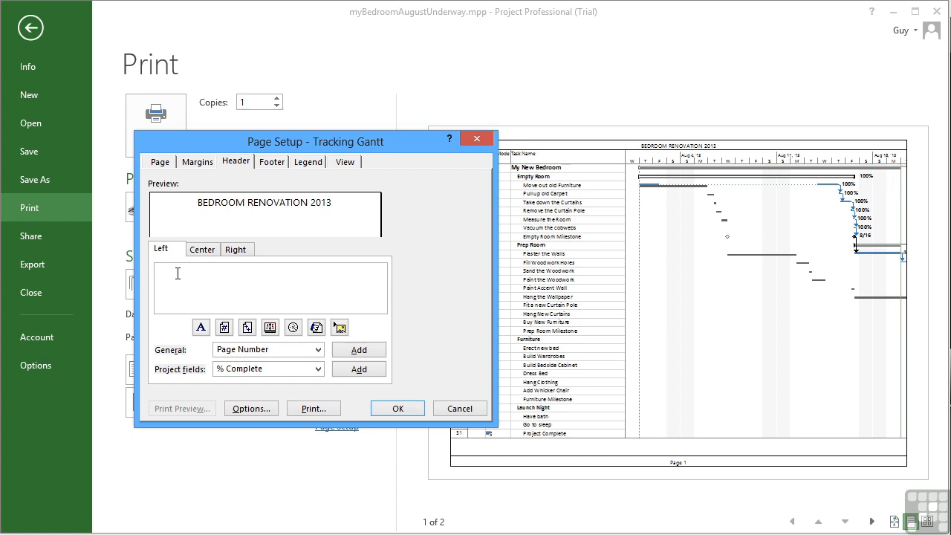
{"action": "left_click", "coordinate": [271, 328]}
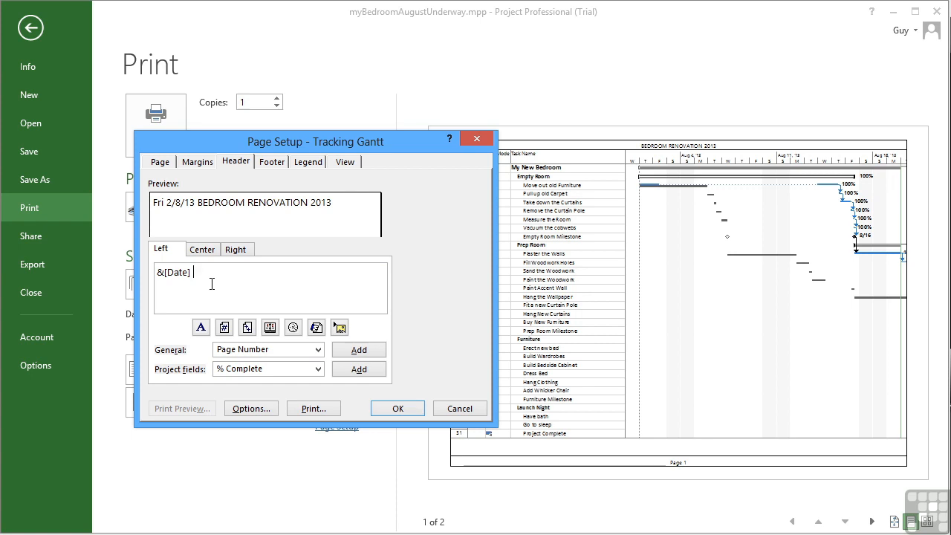
{"action": "left_click", "coordinate": [395, 409]}
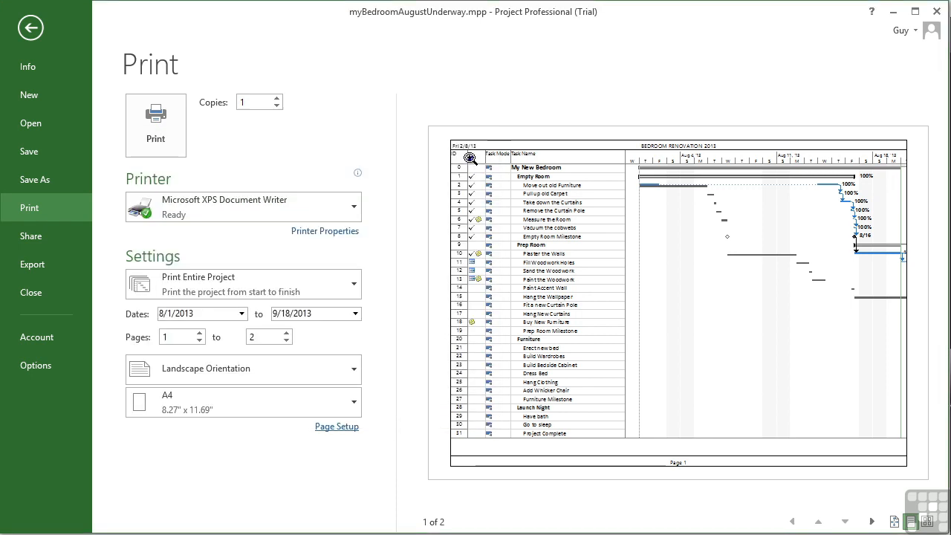
- Add the Manager Name field to the header's right section and apply the page setup
{"action": "left_click", "coordinate": [349, 427]}
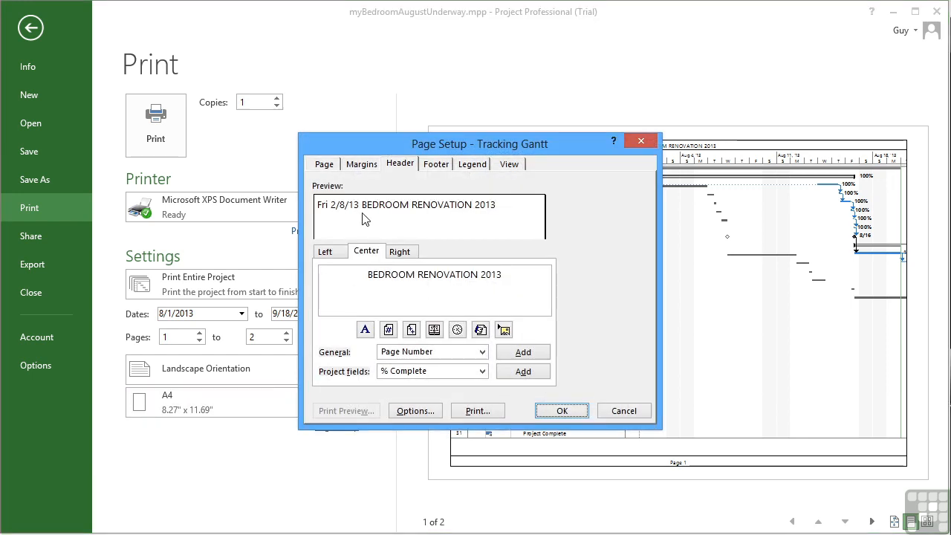
{"action": "left_click", "coordinate": [407, 254]}
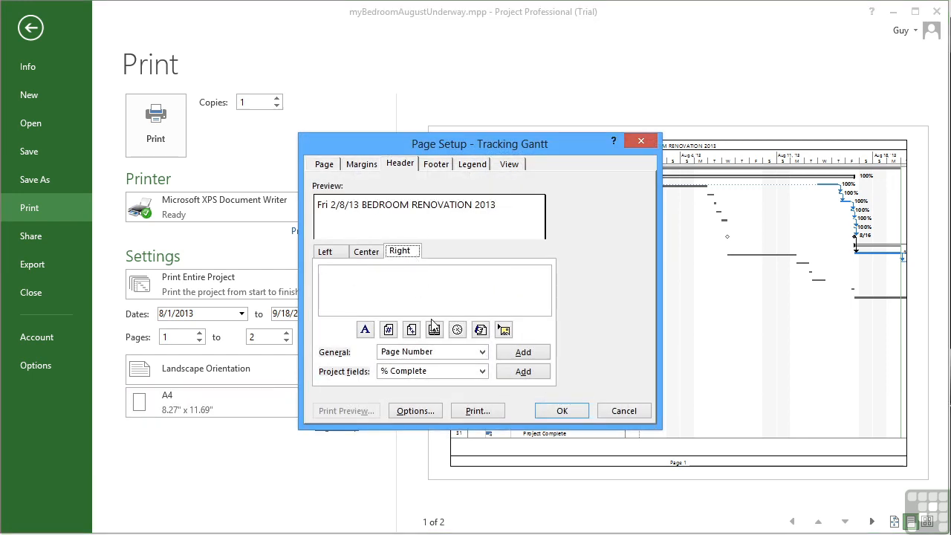
{"action": "left_click", "coordinate": [482, 353]}
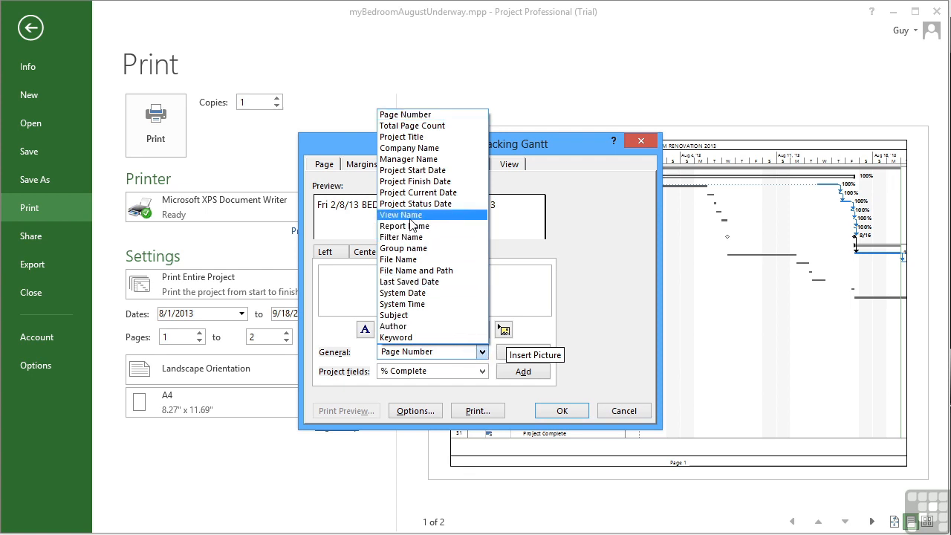
{"action": "left_click", "coordinate": [410, 160]}
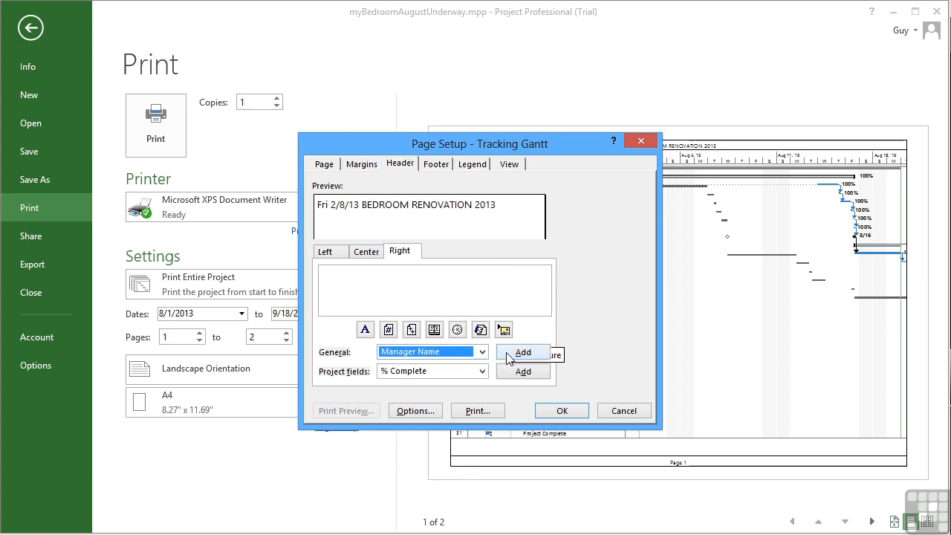
{"action": "left_click", "coordinate": [507, 355]}
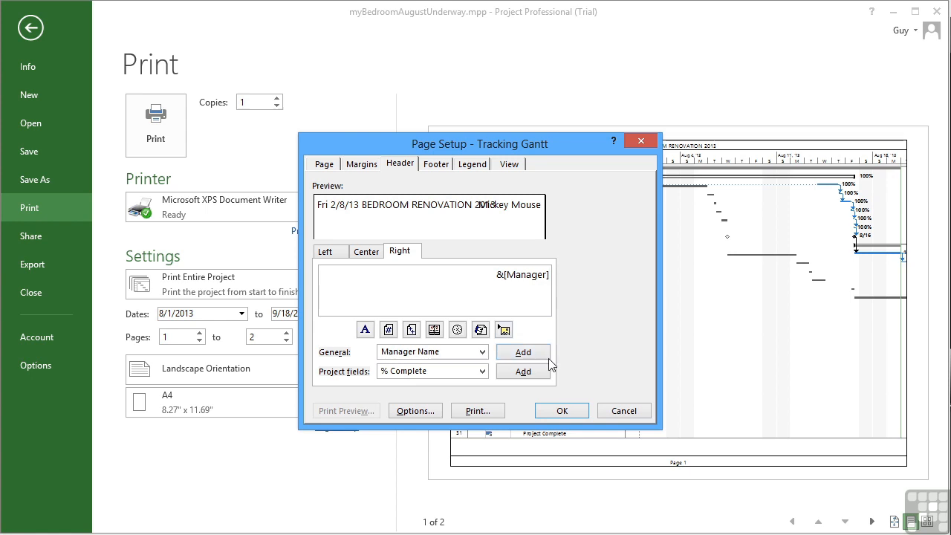
{"action": "left_click", "coordinate": [563, 412]}
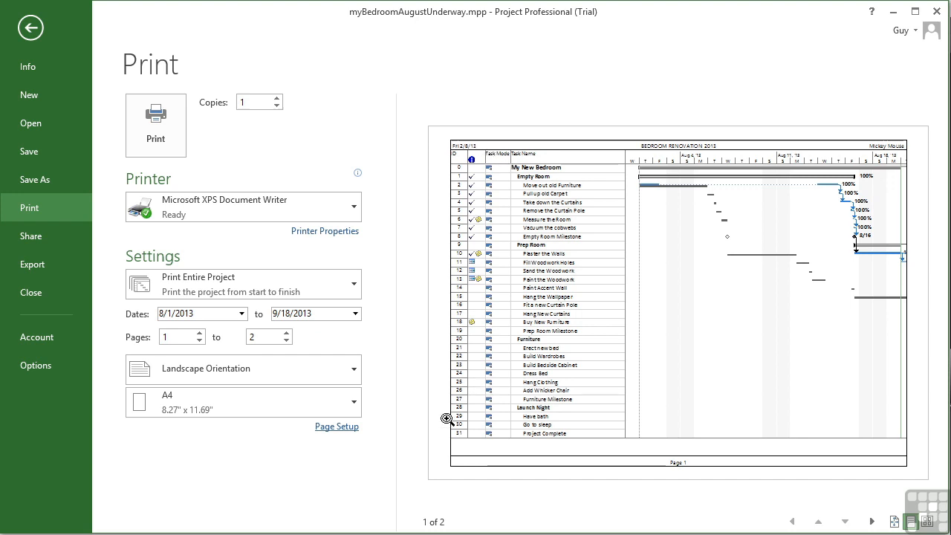
- Review the left, center and right sections of the page footer
{"action": "left_click", "coordinate": [338, 426]}
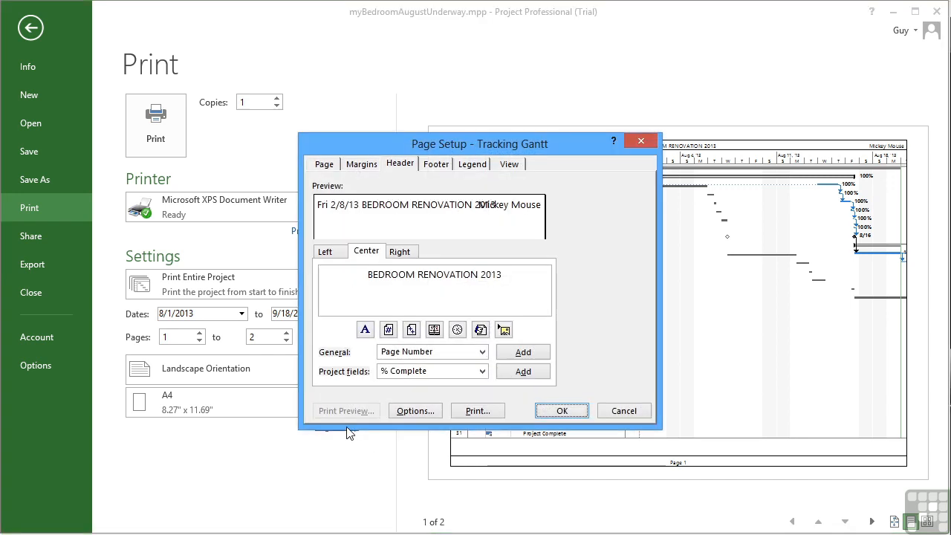
{"action": "left_click", "coordinate": [439, 165]}
{"action": "left_click", "coordinate": [328, 252]}
{"action": "left_click", "coordinate": [366, 253]}
{"action": "left_click", "coordinate": [400, 252]}
{"action": "left_click", "coordinate": [368, 253]}
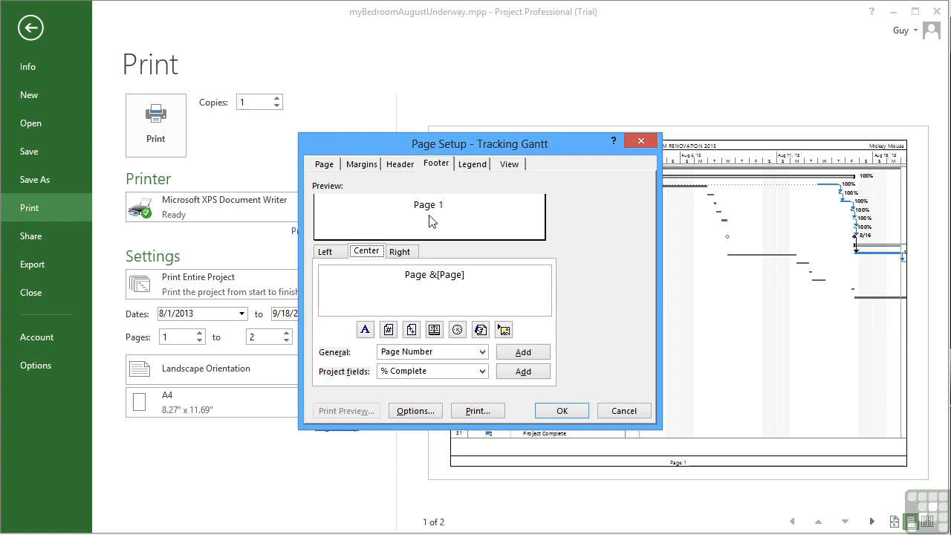
- Extend the center footer to read "Page &[Page] of &[Pages]" using the total page count field, and apply the page setup
{"action": "left_click", "coordinate": [477, 279]}
{"action": "type", "text": "of"}
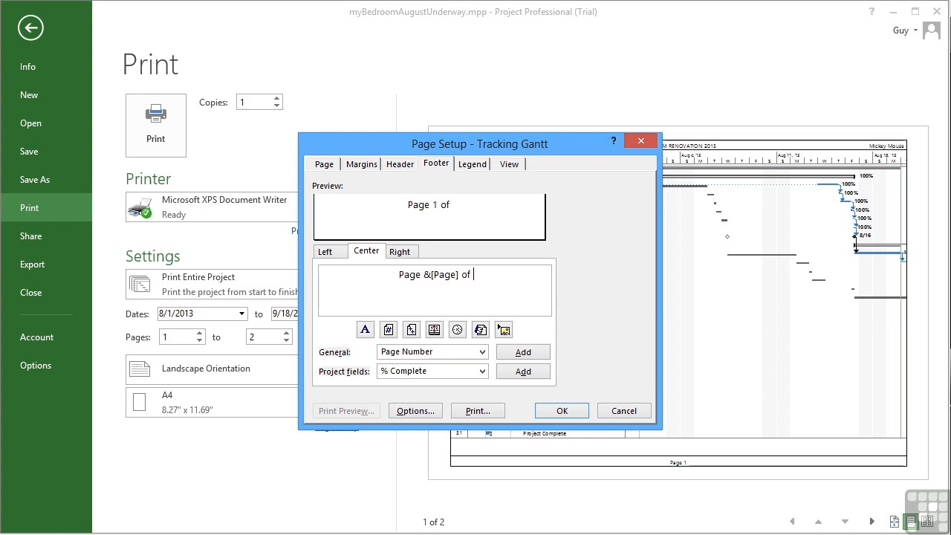
{"action": "left_click", "coordinate": [412, 329]}
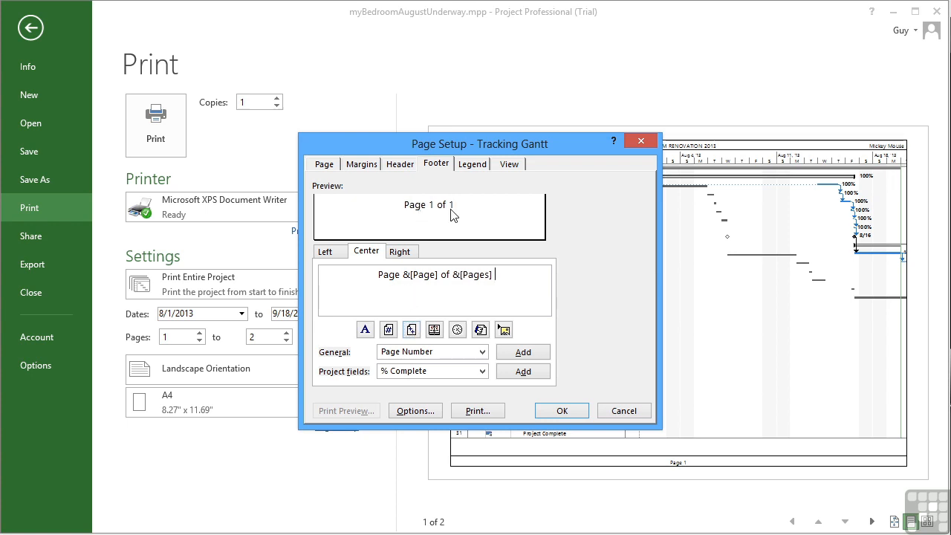
{"action": "left_click", "coordinate": [559, 412]}
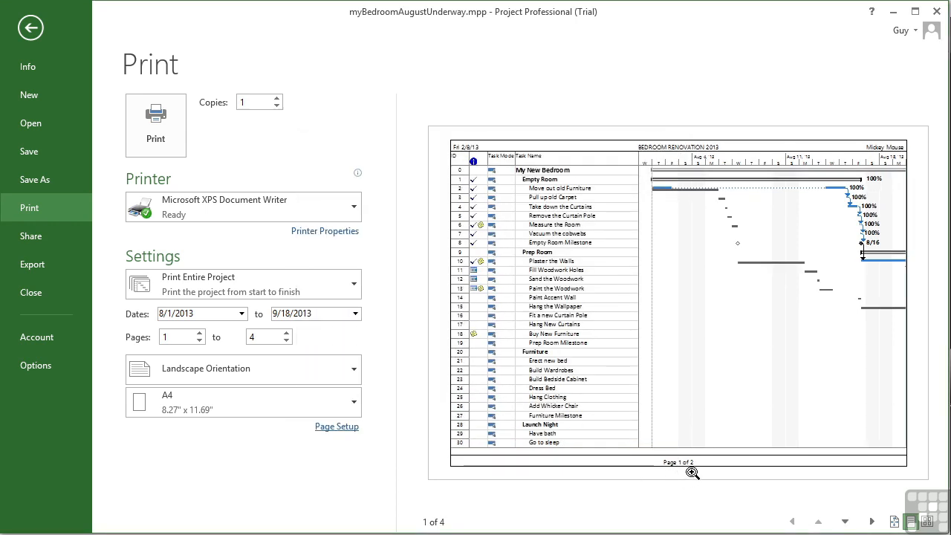
- Look through the pages in the print preview and check the page orientation and scaling settings
{"action": "left_click", "coordinate": [871, 523]}
{"action": "left_click", "coordinate": [845, 522]}
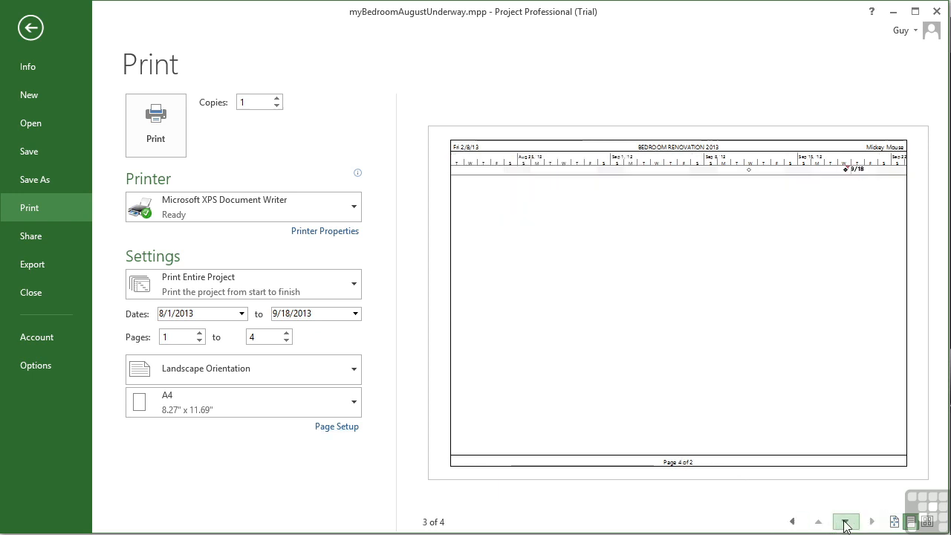
{"action": "left_click", "coordinate": [818, 523]}
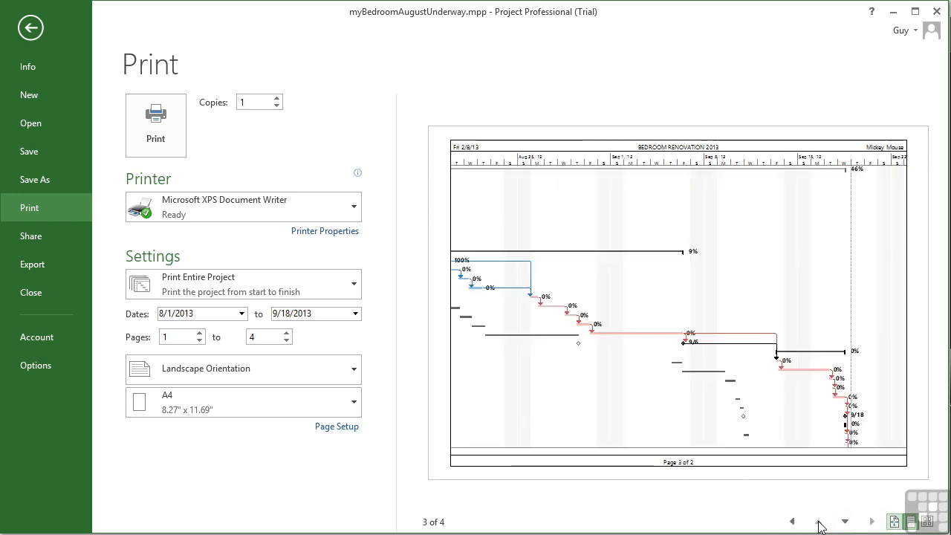
{"action": "left_click", "coordinate": [793, 522]}
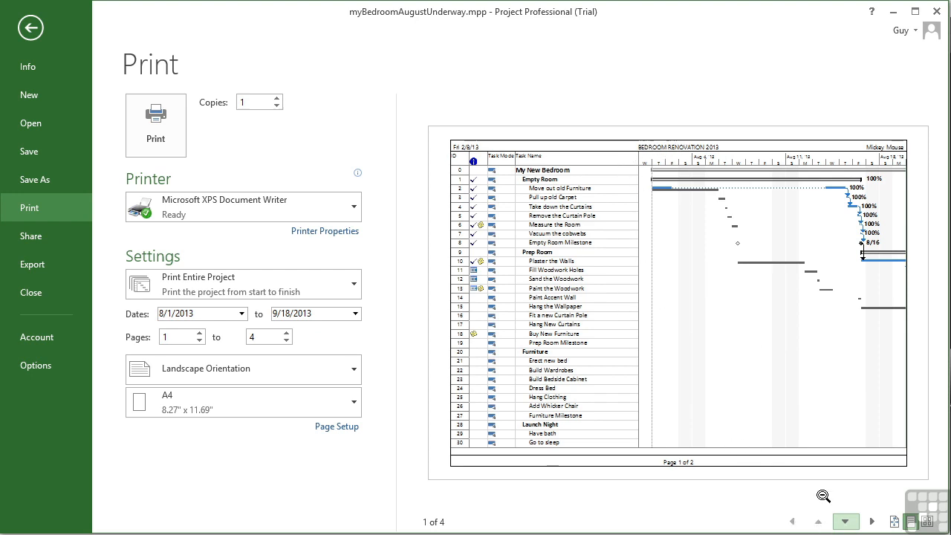
{"action": "left_click", "coordinate": [845, 522]}
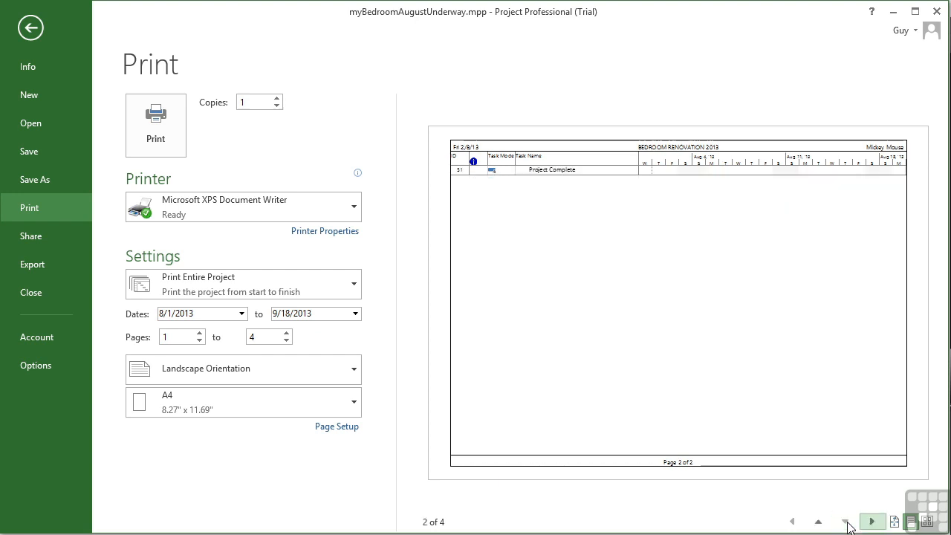
{"action": "left_click", "coordinate": [327, 428]}
{"action": "left_click", "coordinate": [326, 165]}
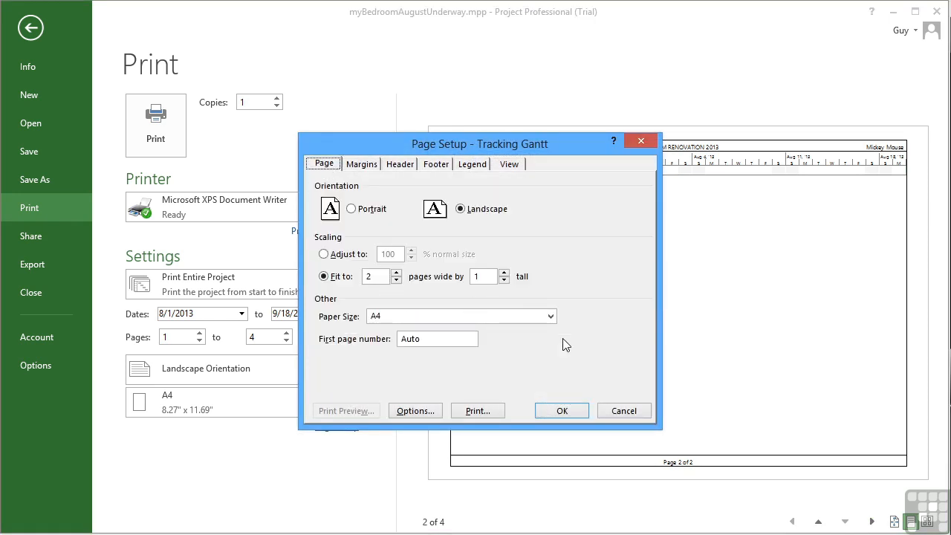
{"action": "left_click", "coordinate": [562, 411]}
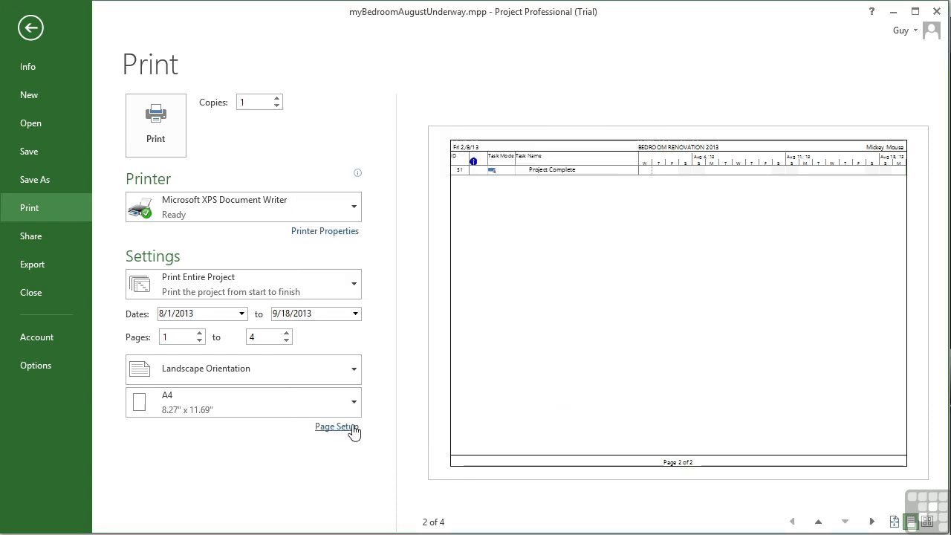
- Reduce the top and bottom page margins to 0.1 in. and apply the page setup
{"action": "left_click", "coordinate": [352, 428]}
{"action": "left_click", "coordinate": [355, 170]}
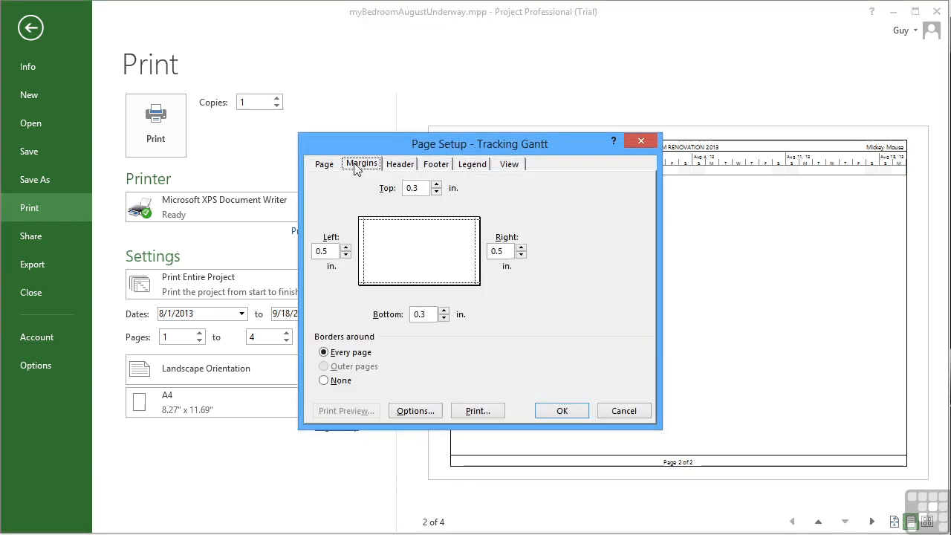
{"action": "left_click", "coordinate": [436, 194]}
{"action": "left_click", "coordinate": [443, 318]}
{"action": "left_click", "coordinate": [444, 318]}
{"action": "left_click", "coordinate": [562, 413]}
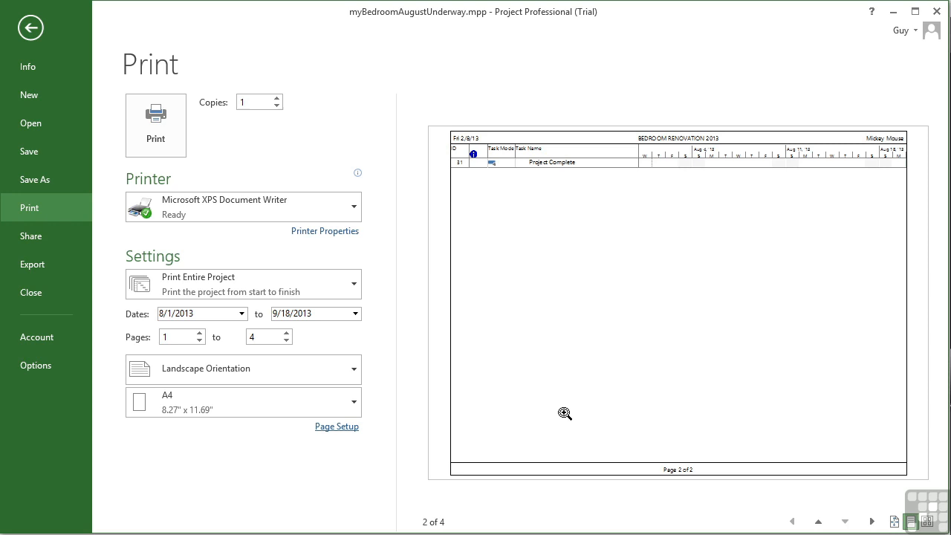
- Set the center header text's font size to 8 and apply the page setup
{"action": "left_click", "coordinate": [334, 428]}
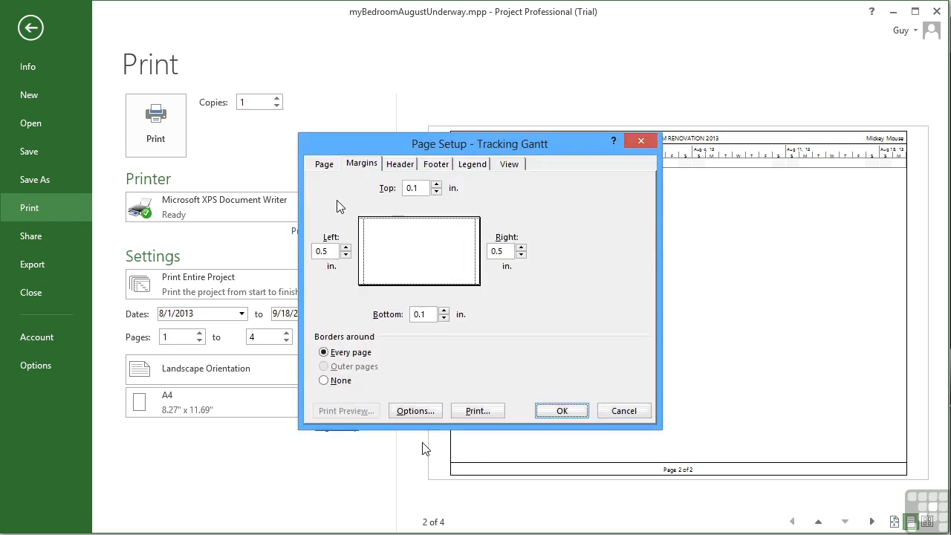
{"action": "left_click", "coordinate": [397, 168]}
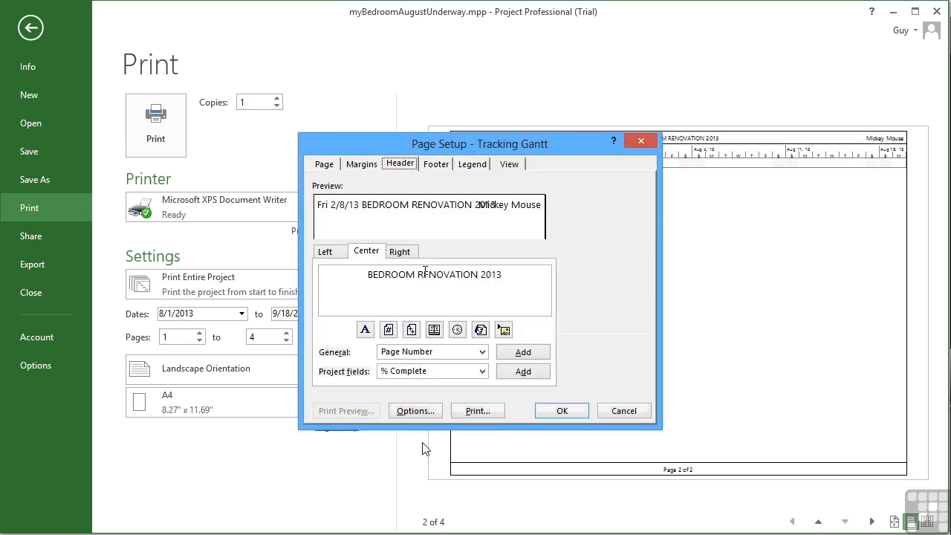
{"action": "left_click", "coordinate": [367, 331]}
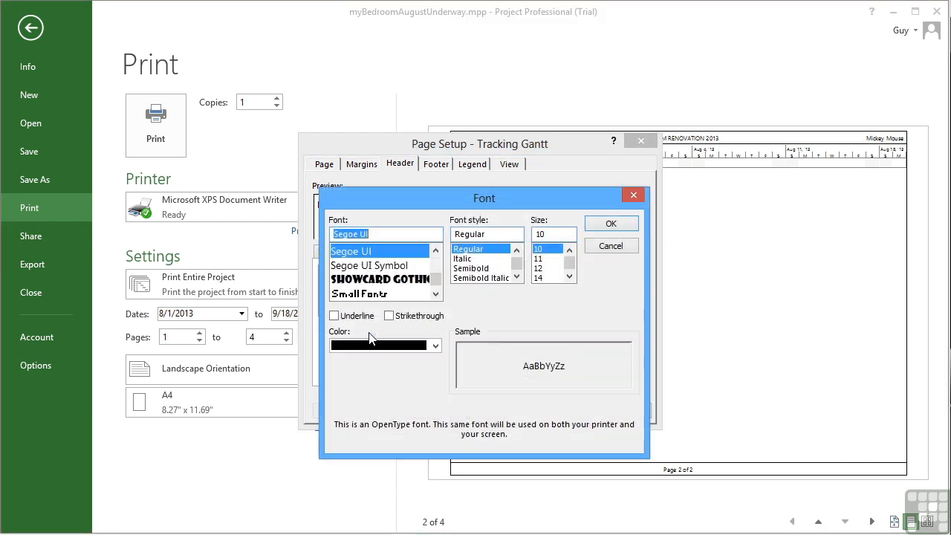
{"action": "left_click", "coordinate": [569, 251]}
{"action": "left_click", "coordinate": [570, 250]}
{"action": "left_click", "coordinate": [548, 249]}
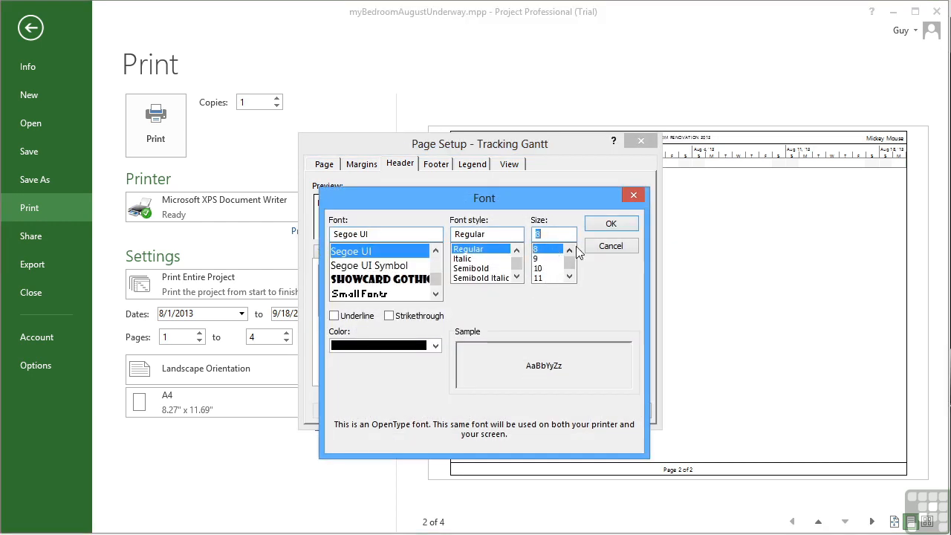
{"action": "left_click", "coordinate": [609, 224]}
{"action": "left_click", "coordinate": [557, 411]}
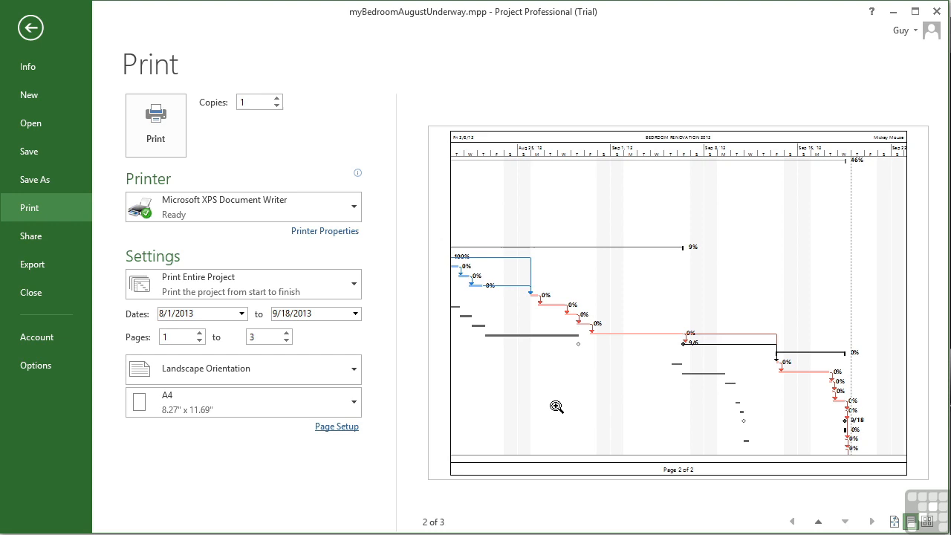
- Page through the print preview to check how the Gantt chart is split across the pages
{"action": "left_click", "coordinate": [817, 522]}
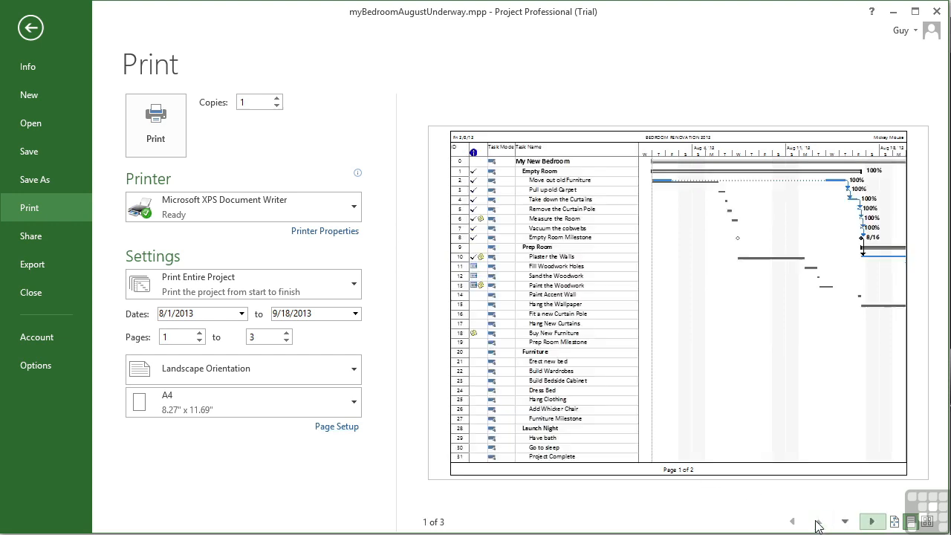
{"action": "left_click", "coordinate": [869, 522]}
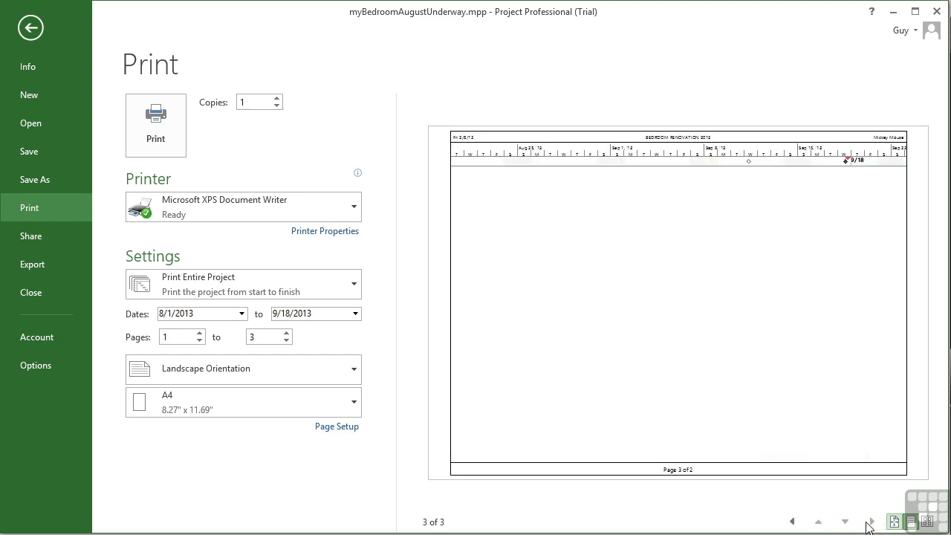
{"action": "left_click", "coordinate": [792, 522]}
{"action": "left_click", "coordinate": [844, 522]}
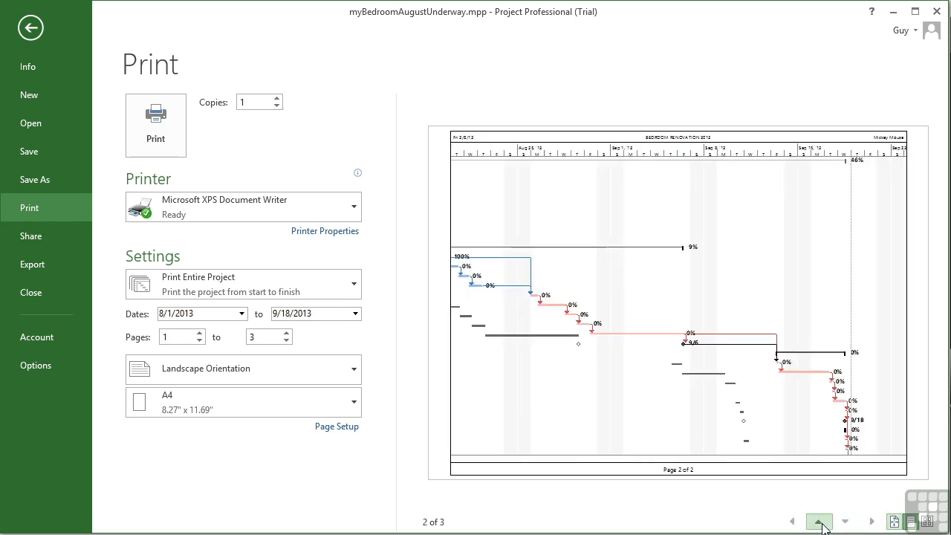
{"action": "left_click", "coordinate": [819, 522]}
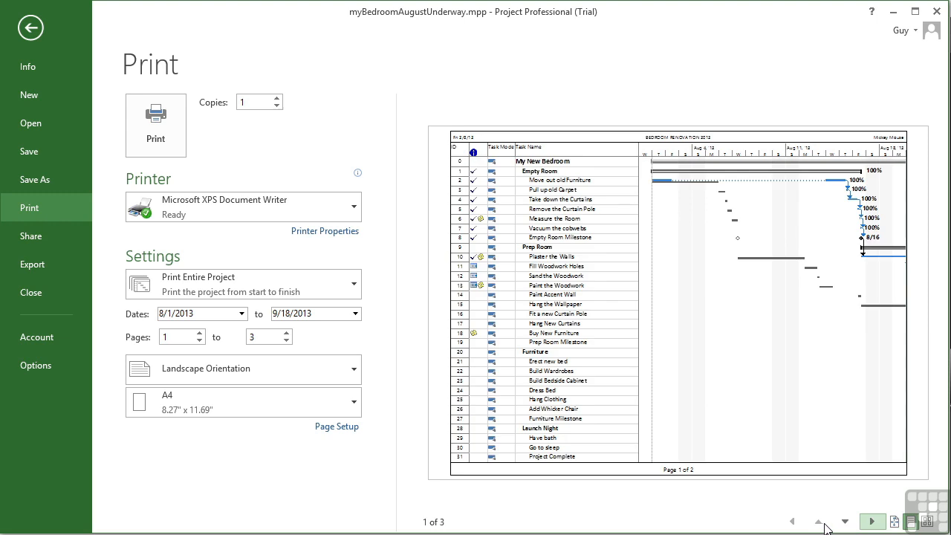
{"action": "left_click", "coordinate": [863, 523]}
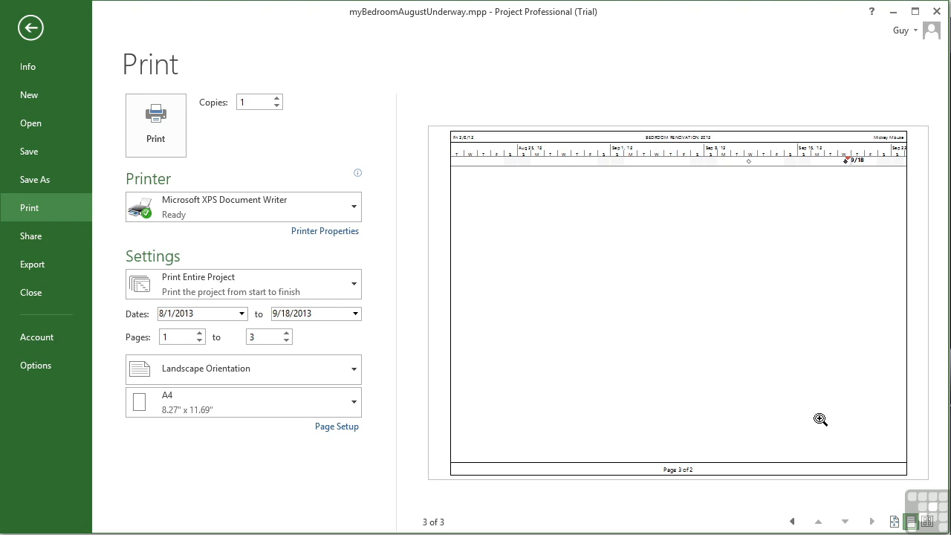
{"action": "left_click", "coordinate": [792, 522]}
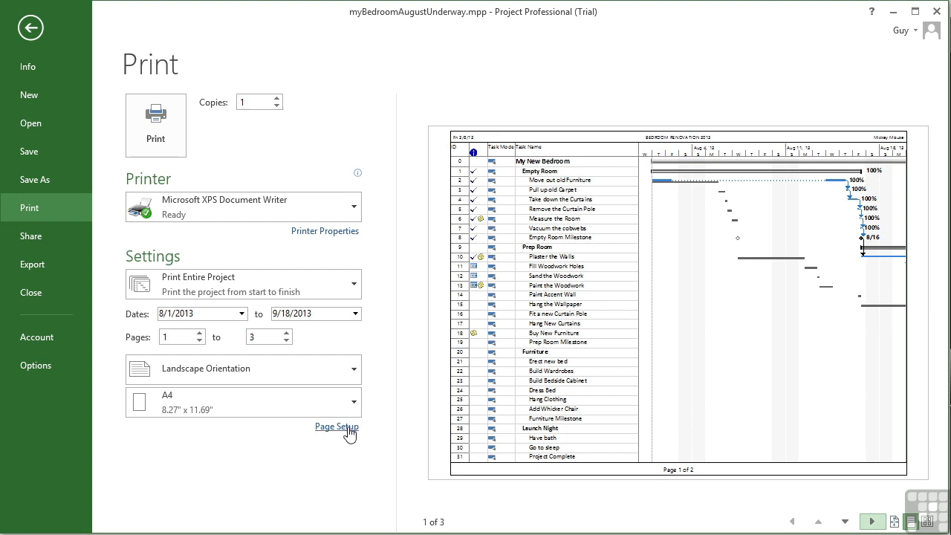
- Collapse the Empty Room summary task in the Tracking Gantt and return to the print preview
{"action": "left_click", "coordinate": [37, 31]}
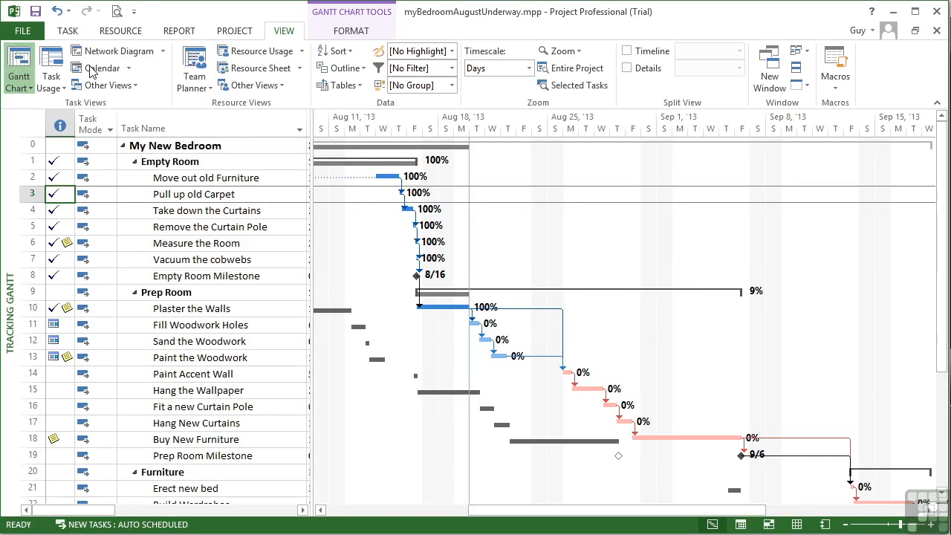
{"action": "left_click", "coordinate": [134, 161]}
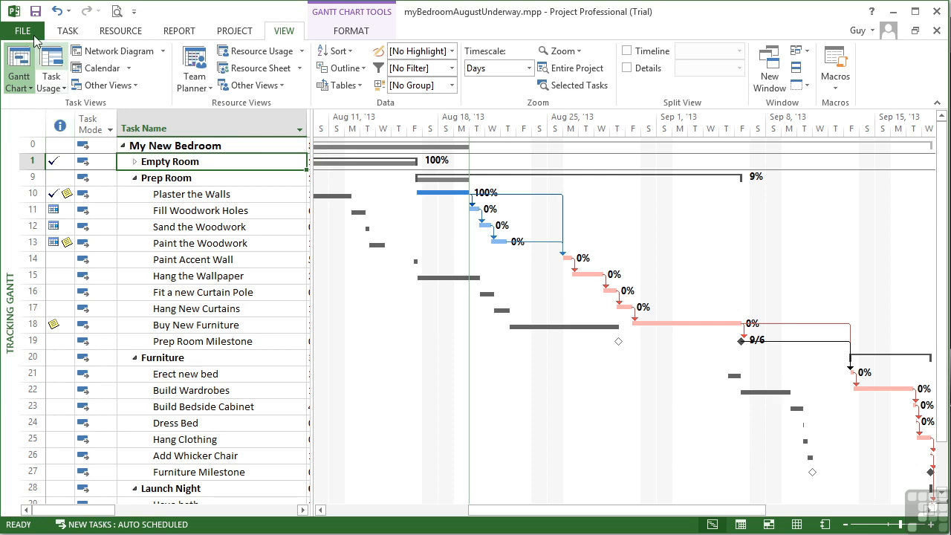
{"action": "left_click", "coordinate": [22, 31]}
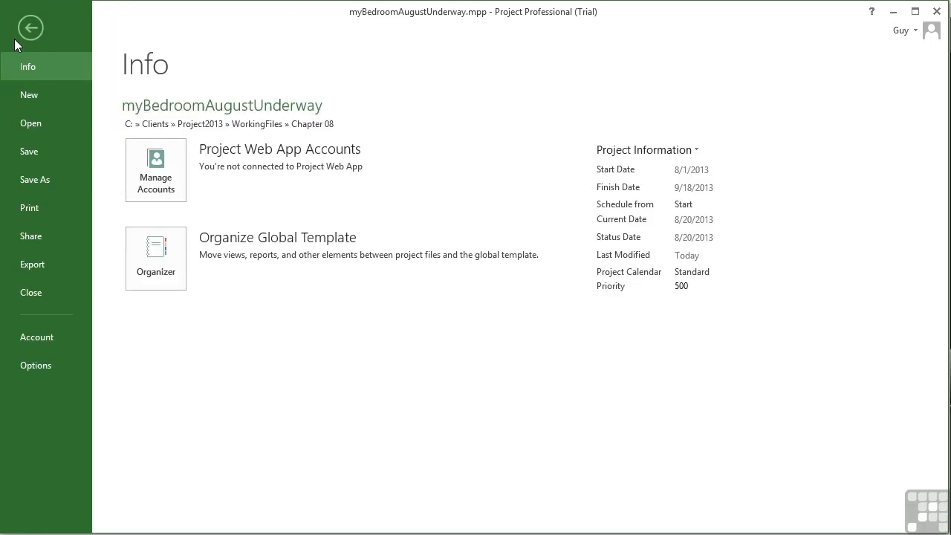
{"action": "left_click", "coordinate": [49, 215]}
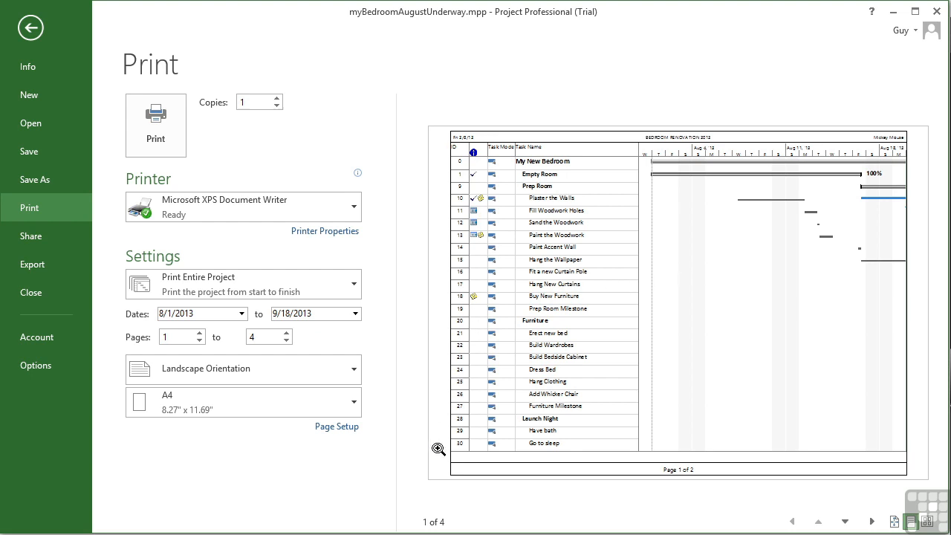
- Review the legend, view and page options in the page setup and close it without changes
{"action": "left_click", "coordinate": [335, 431]}
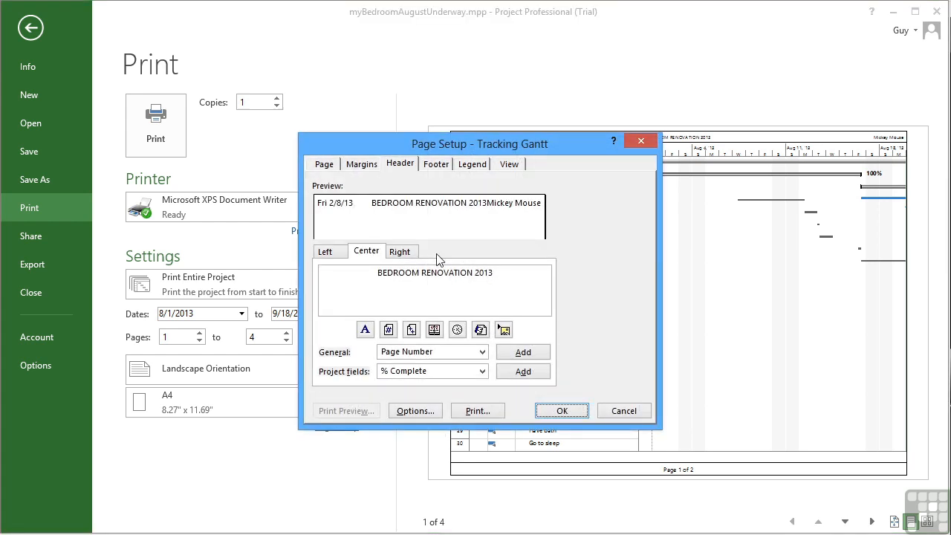
{"action": "left_click", "coordinate": [473, 165]}
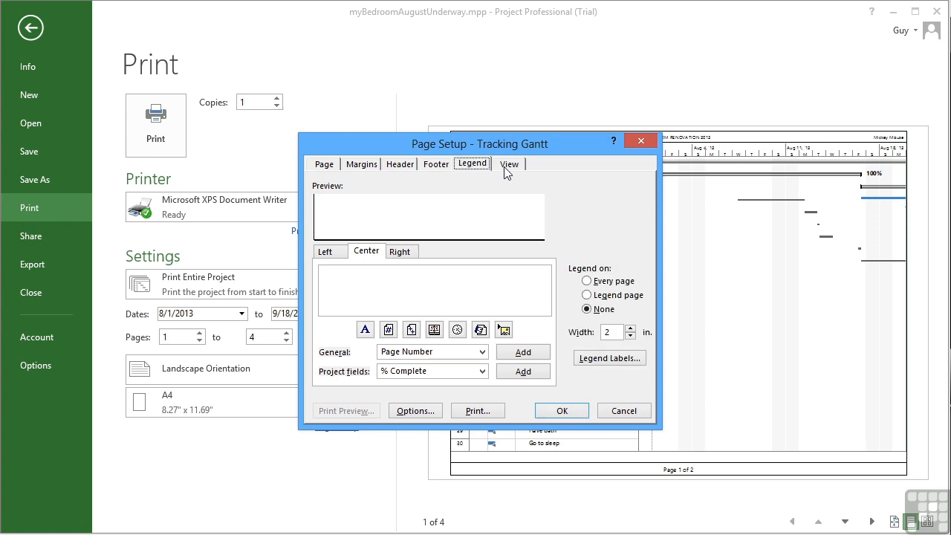
{"action": "left_click", "coordinate": [507, 167]}
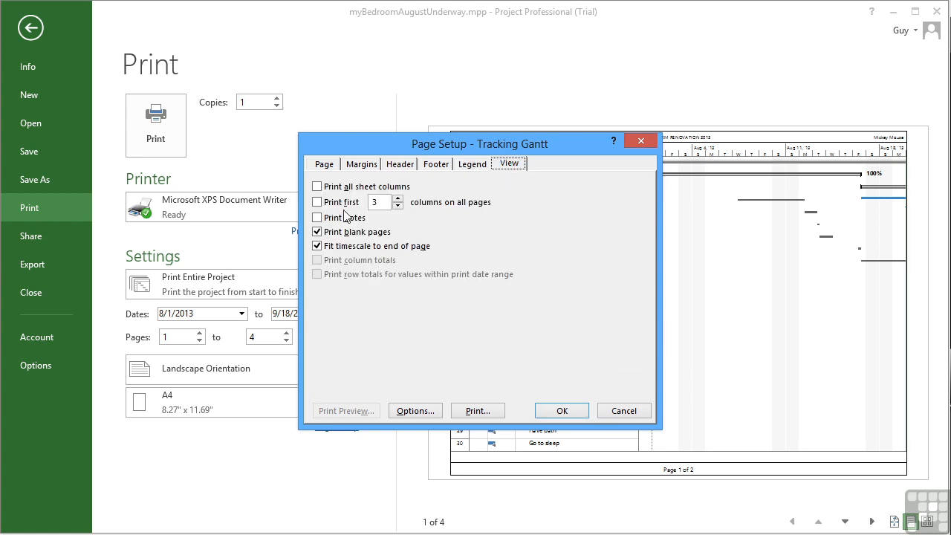
{"action": "left_click", "coordinate": [326, 165]}
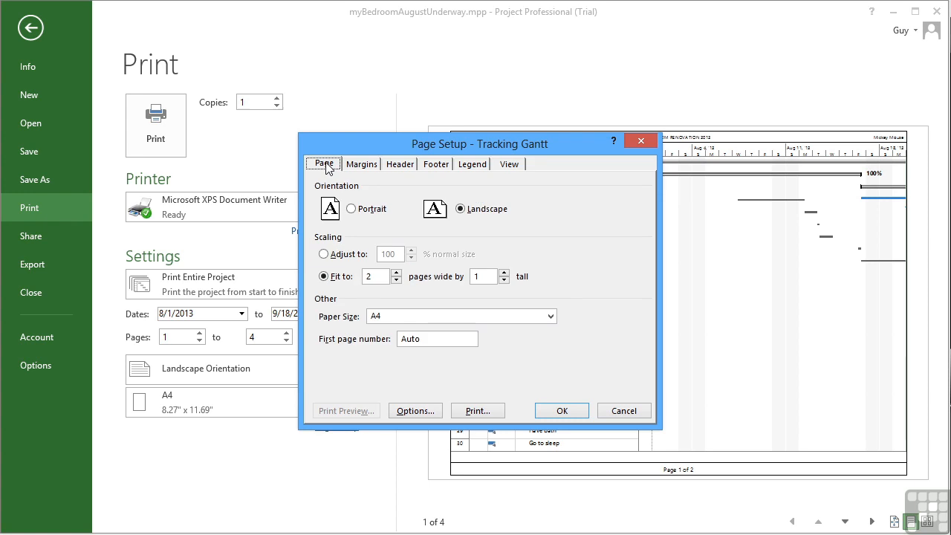
{"action": "left_click", "coordinate": [562, 411]}
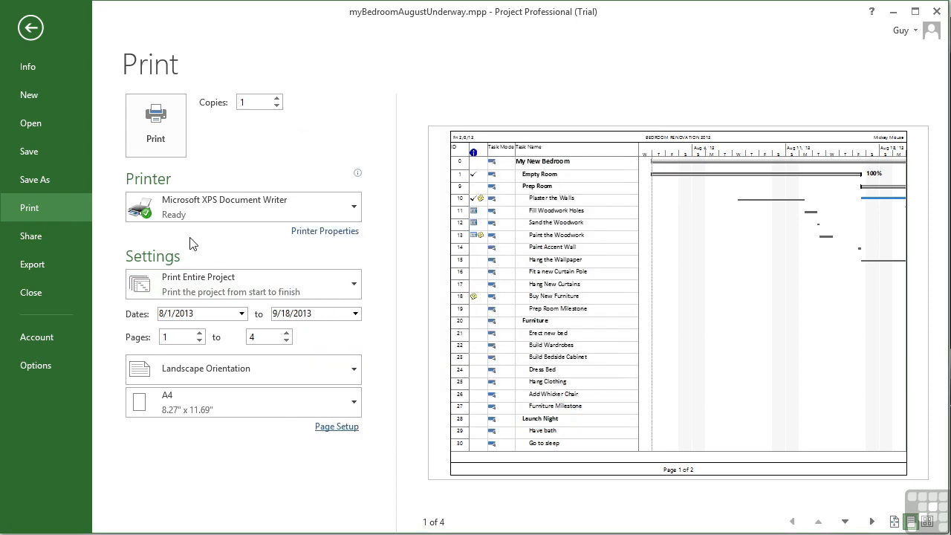
- Start exporting the project as a PDF document and choose the Chapter 09 folder as its destination
{"action": "left_click", "coordinate": [26, 269]}
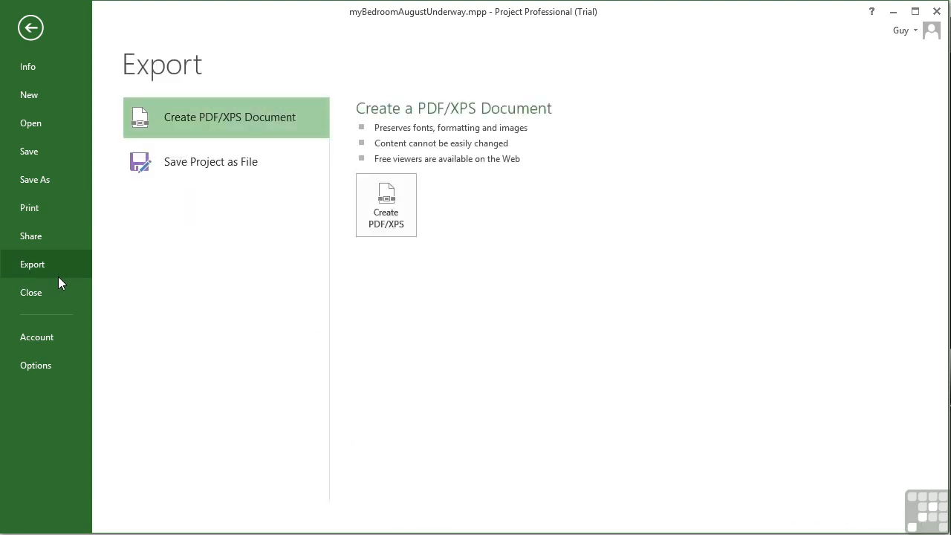
{"action": "left_click", "coordinate": [376, 206]}
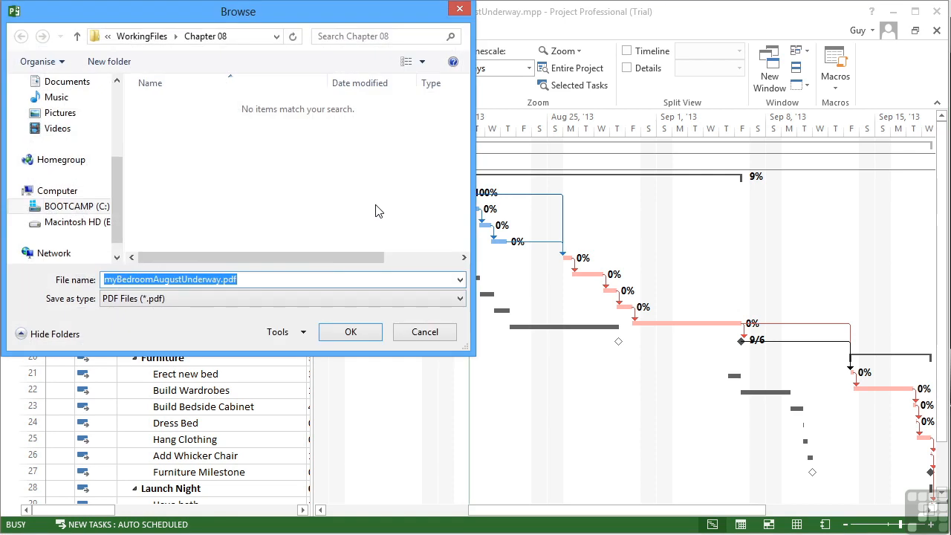
{"action": "left_click", "coordinate": [137, 35]}
{"action": "left_click", "coordinate": [181, 232]}
{"action": "double_click", "coordinate": [181, 231]}
- Name the PDF myBedroomAugustUnderway_SnapSHot1.pdf and export it with the publish range set to All
{"action": "left_click", "coordinate": [256, 280]}
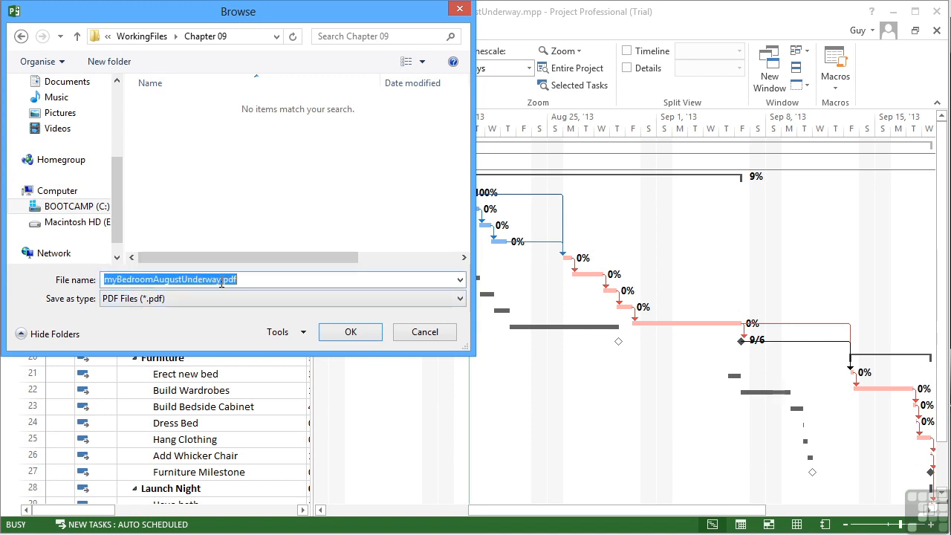
{"action": "left_click", "coordinate": [222, 280]}
{"action": "type", "text": "_SnapSHot1"}
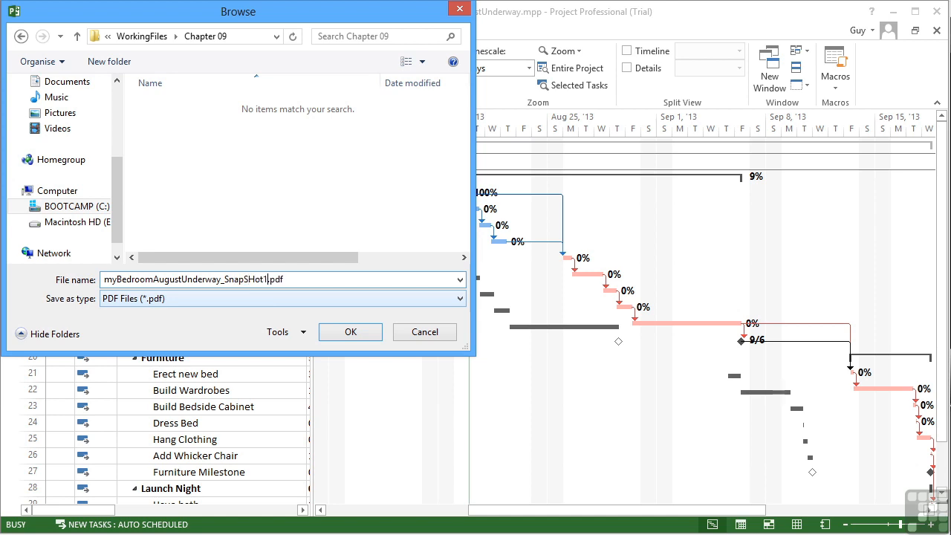
{"action": "left_click", "coordinate": [354, 335]}
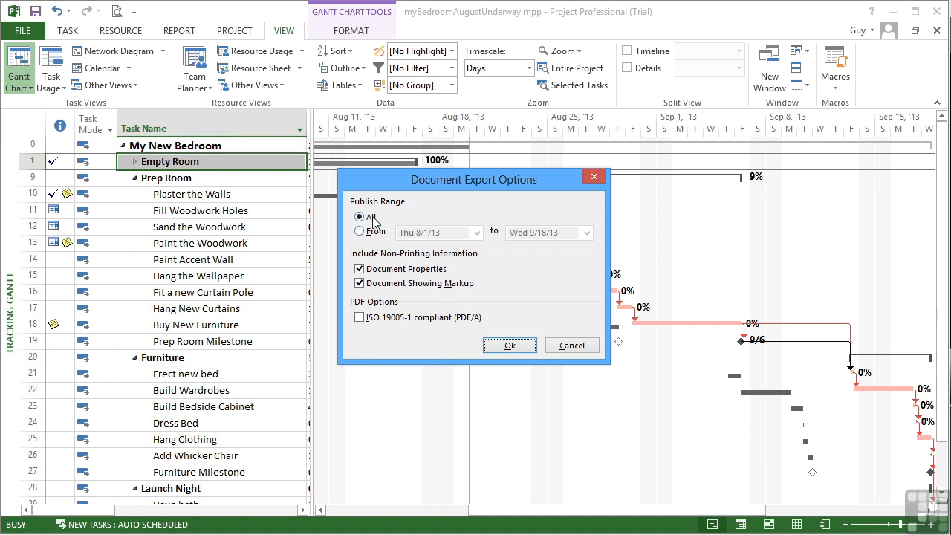
{"action": "left_click", "coordinate": [369, 217]}
{"action": "left_click", "coordinate": [510, 346]}
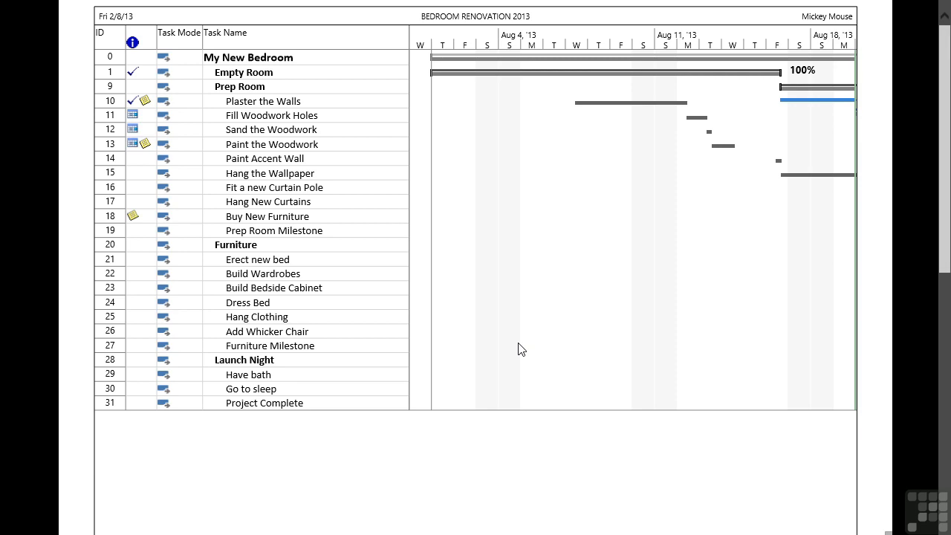
- Look over the pages of the exported PDF, checking the task table and Gantt chart
{"action": "scroll", "coordinate": [522, 349], "scroll_direction": "down", "scroll_amount": 3}
{"action": "scroll", "coordinate": [522, 349], "scroll_direction": "down", "scroll_amount": 7}
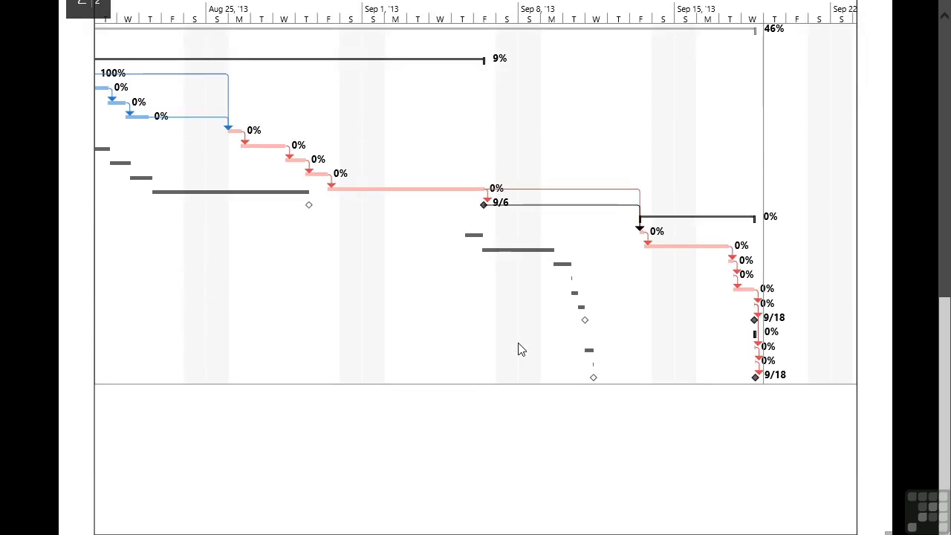
{"action": "scroll", "coordinate": [522, 349], "scroll_direction": "up", "scroll_amount": 5}
{"action": "scroll", "coordinate": [521, 350], "scroll_direction": "up", "scroll_amount": 3}
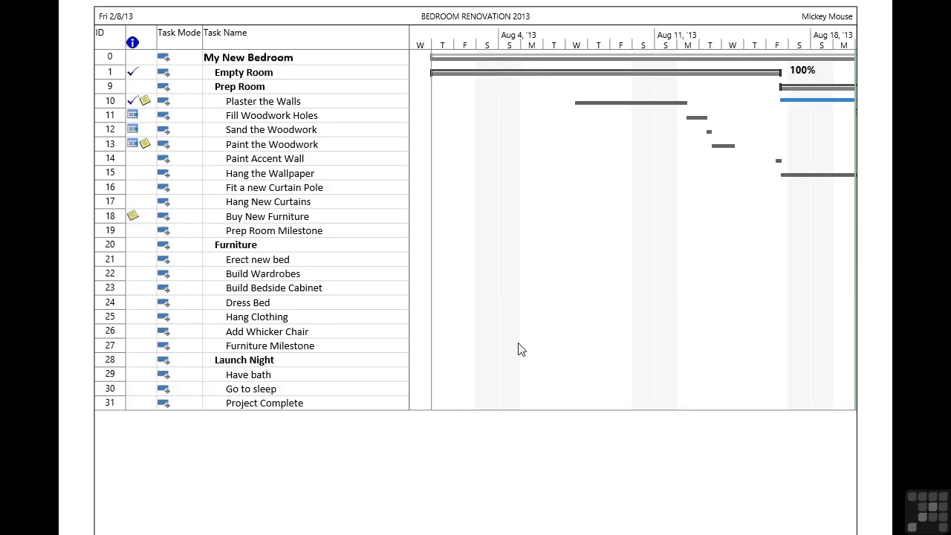
{"action": "scroll", "coordinate": [522, 350], "scroll_direction": "down", "scroll_amount": 6}
{"action": "scroll", "coordinate": [521, 349], "scroll_direction": "up", "scroll_amount": 7}
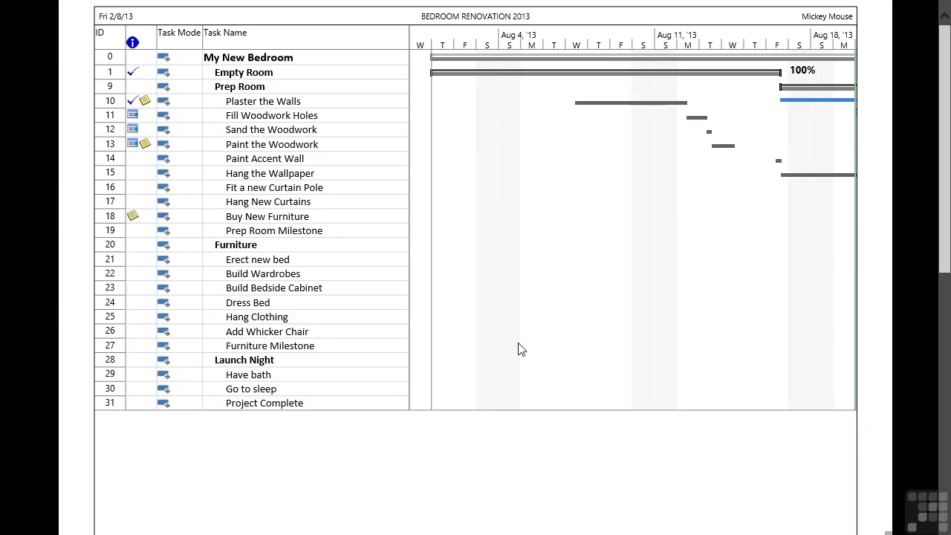